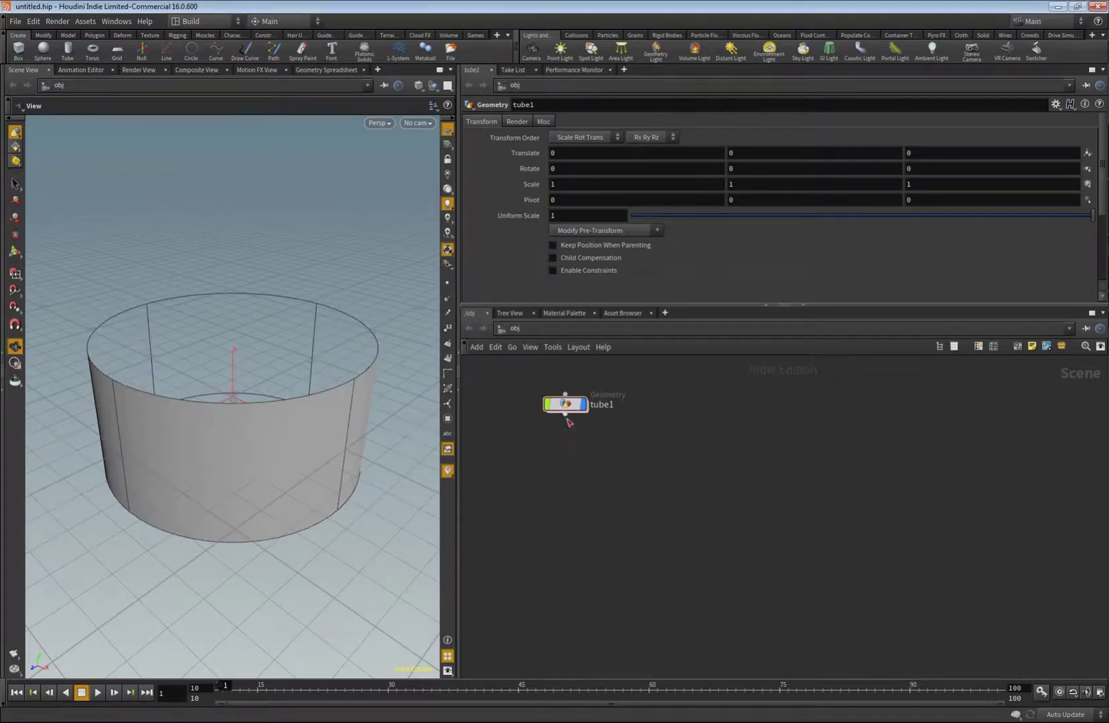
Search the node menu for 'vert' and 'light' without adding anything, nudge tube1, and shorten the network pane
{"action": "key", "text": "Tab"}
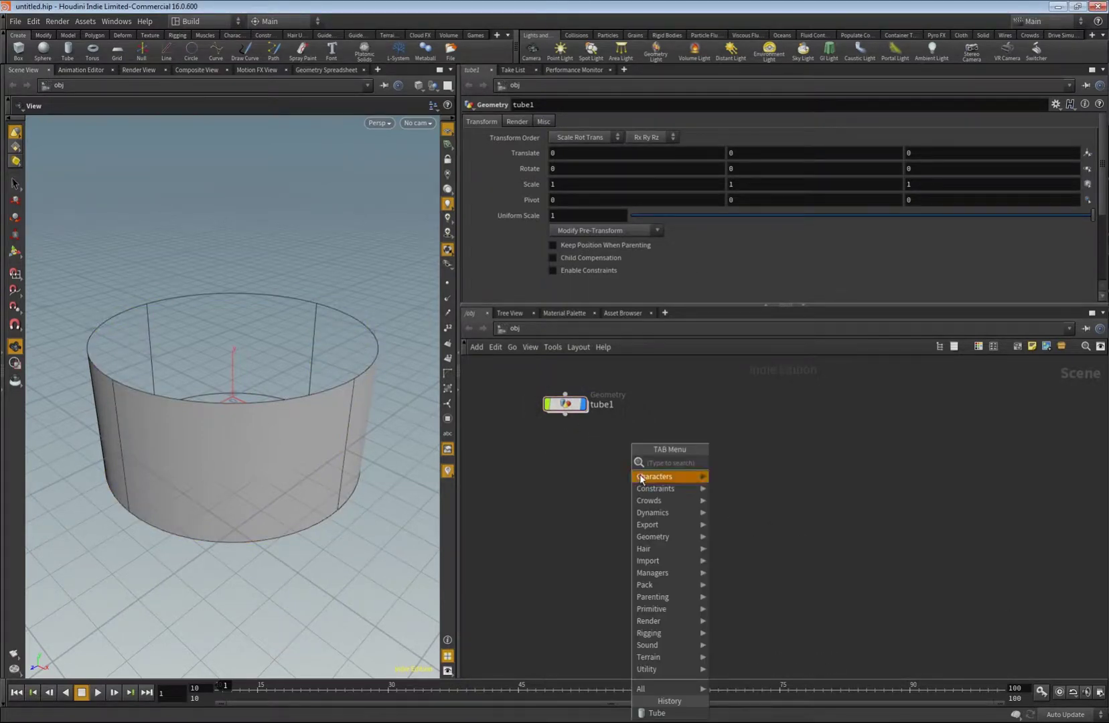
{"action": "key", "text": "Escape"}
{"action": "key", "text": "Tab"}
{"action": "type", "text": "vert"}
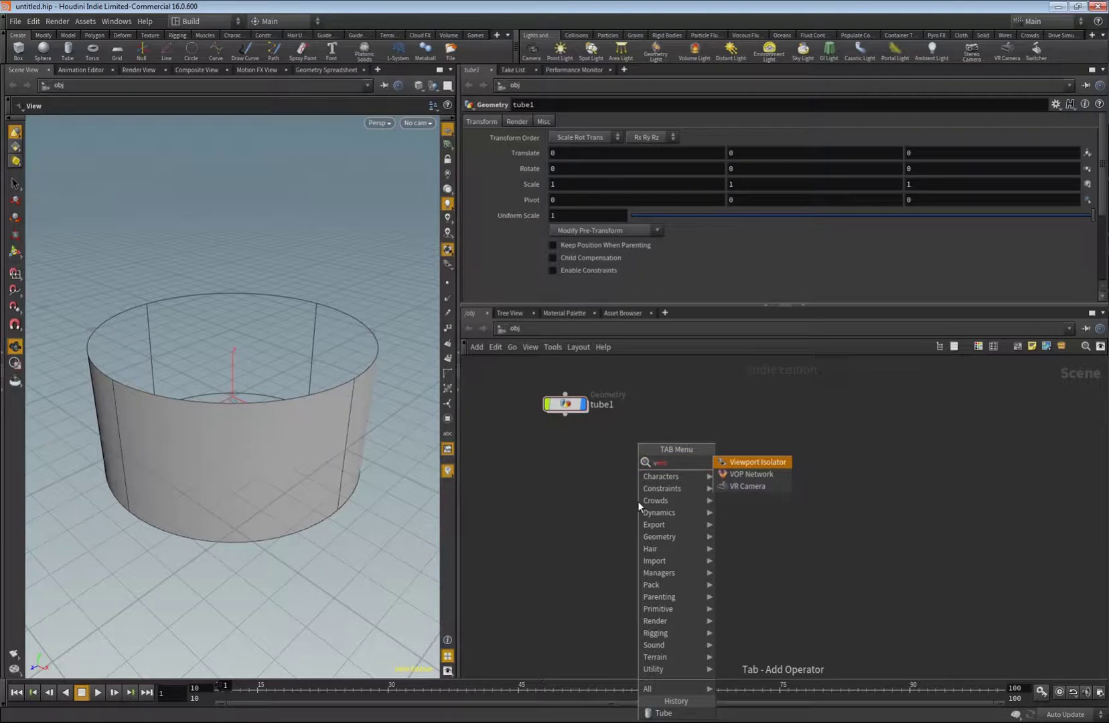
{"action": "key", "text": "BackSpace"}
{"action": "key", "text": "BackSpace"}
{"action": "key", "text": "BackSpace"}
{"action": "type", "text": "light"}
{"action": "key", "text": "Escape"}
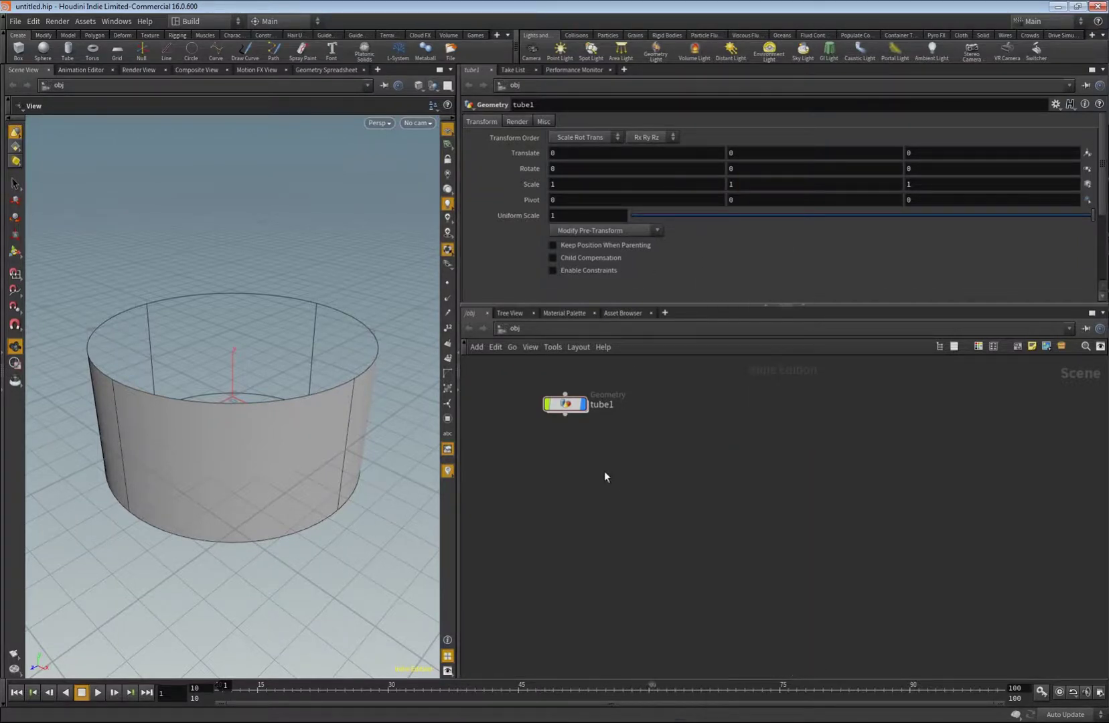
{"action": "left_click_drag", "start_coordinate": [566, 403], "coordinate": [579, 400]}
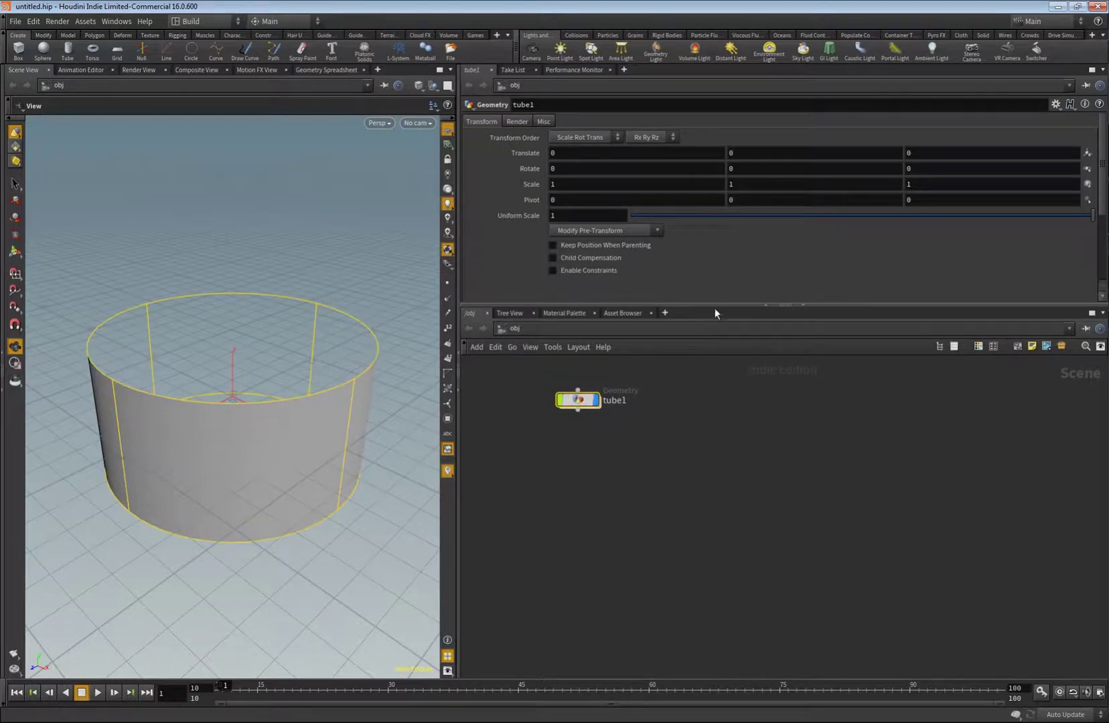
{"action": "left_click_drag", "start_coordinate": [715, 306], "coordinate": [709, 330]}
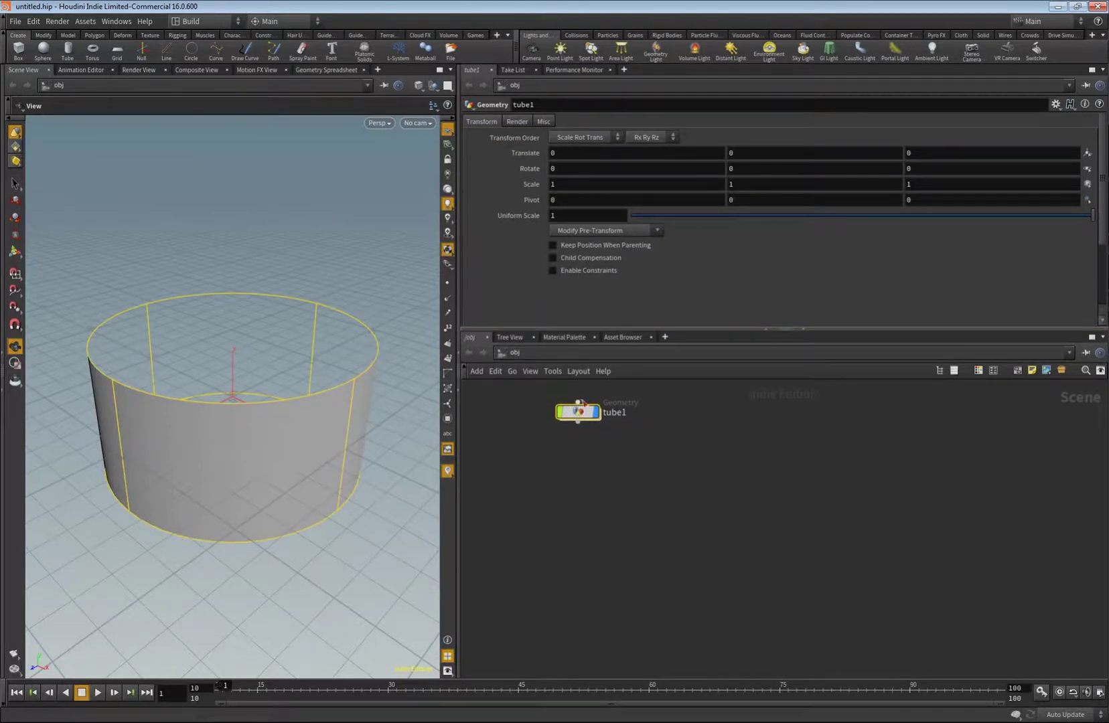
Inside tube1, turn on End Caps and set Primitive Type to Polygon
{"action": "double_click", "coordinate": [580, 404]}
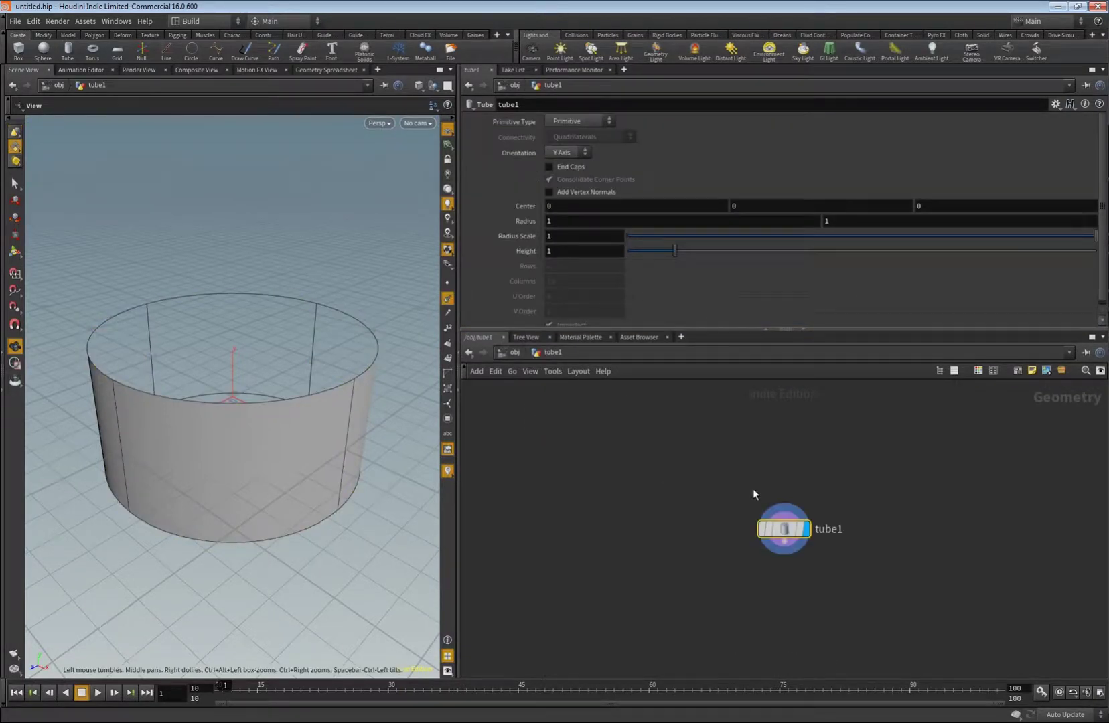
{"action": "left_click", "coordinate": [568, 168]}
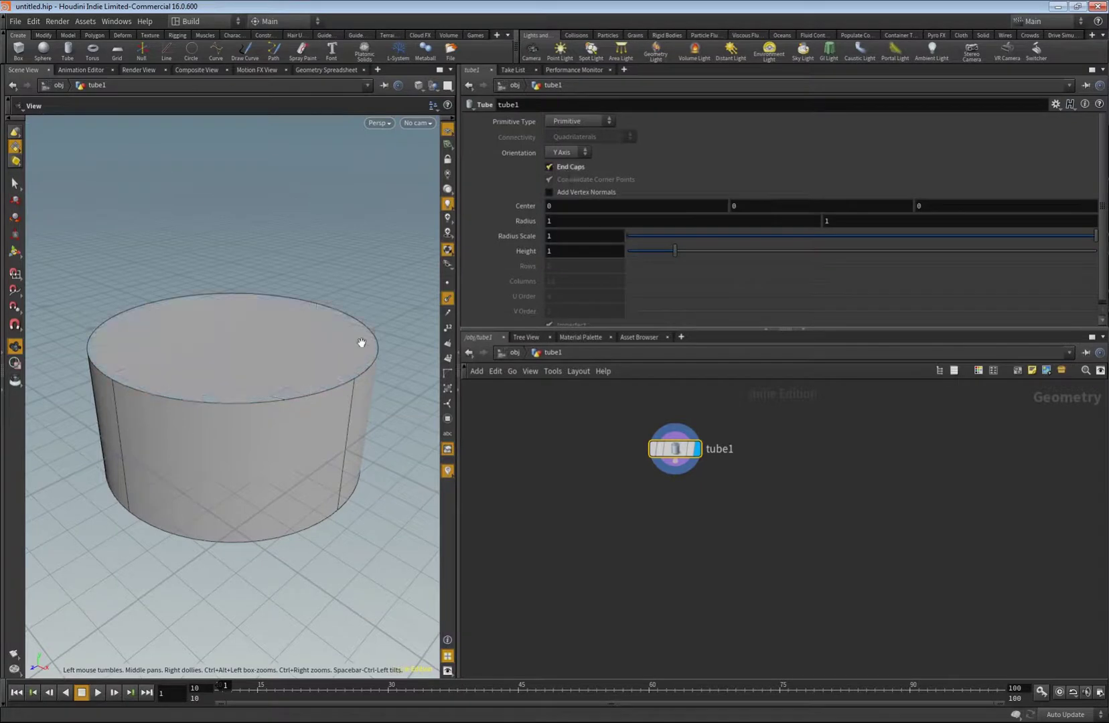
{"action": "left_click", "coordinate": [570, 133]}
Wire a Vertex Split node from tube1's output and place it directly below tube1
{"action": "left_click_drag", "start_coordinate": [675, 467], "coordinate": [731, 551]}
{"action": "type", "text": "vert"}
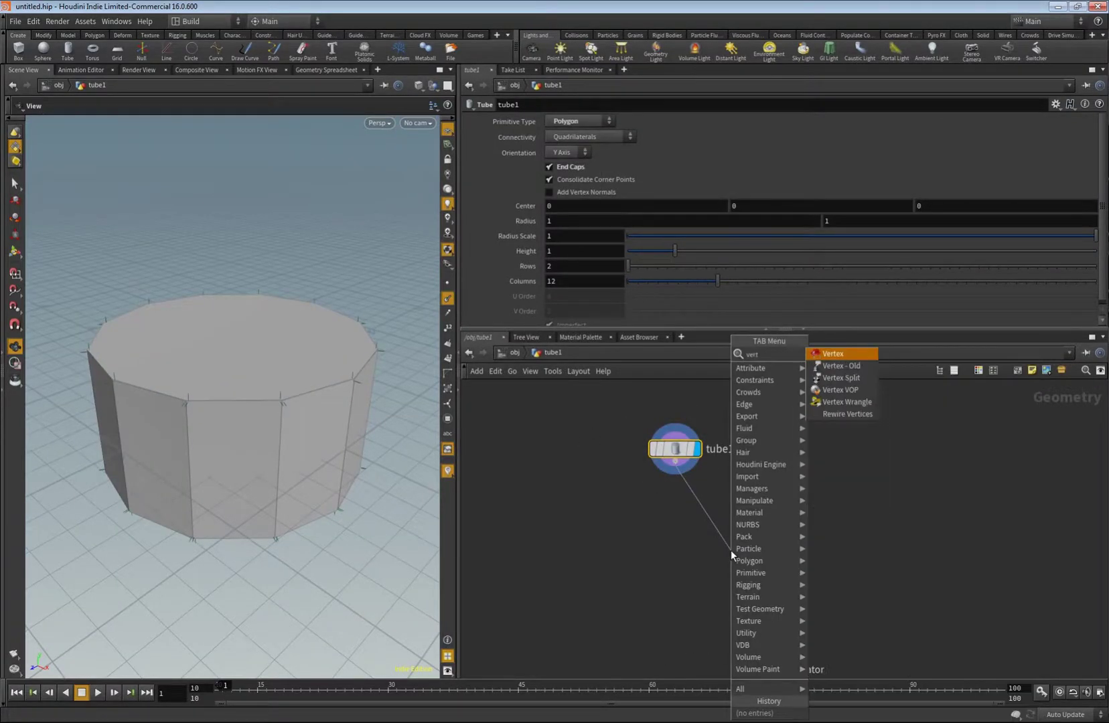
{"action": "key", "text": "Down"}
{"action": "key", "text": "Down"}
{"action": "key", "text": "Down"}
{"action": "key", "text": "Down"}
{"action": "key", "text": "Up"}
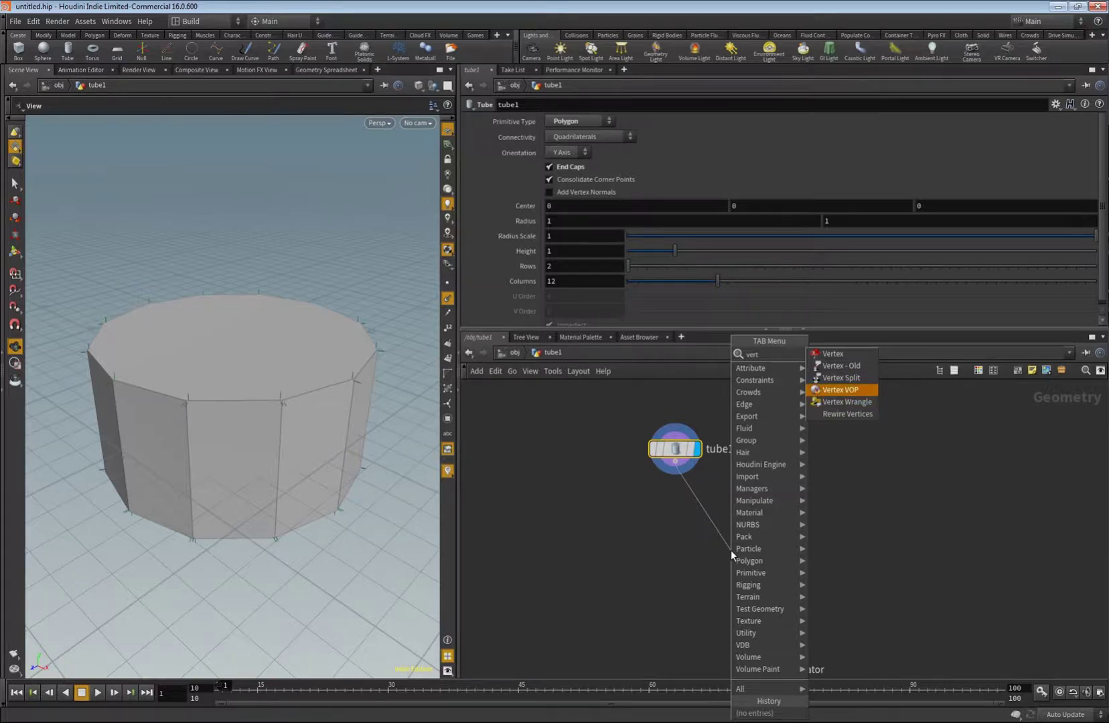
{"action": "key", "text": "Escape"}
{"action": "left_click", "coordinate": [731, 550]}
{"action": "left_click_drag", "start_coordinate": [731, 550], "coordinate": [675, 581]}
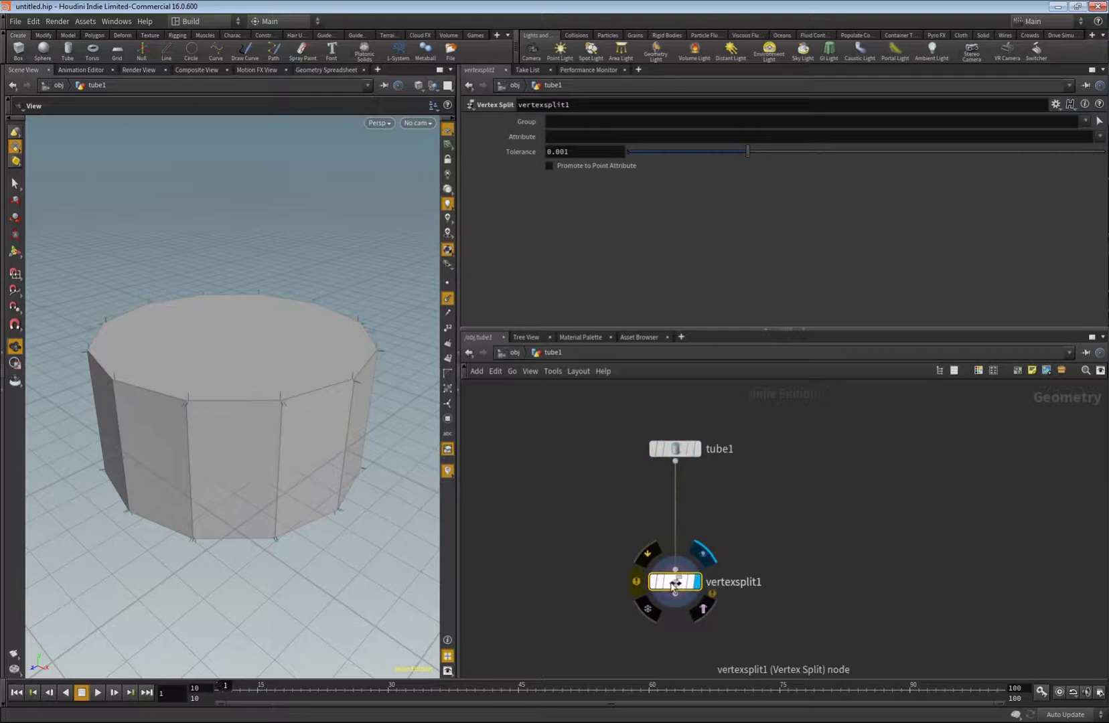
Read vertexsplit1's missing vertex attribute warning in its info window, then close it
{"action": "left_click", "coordinate": [638, 582]}
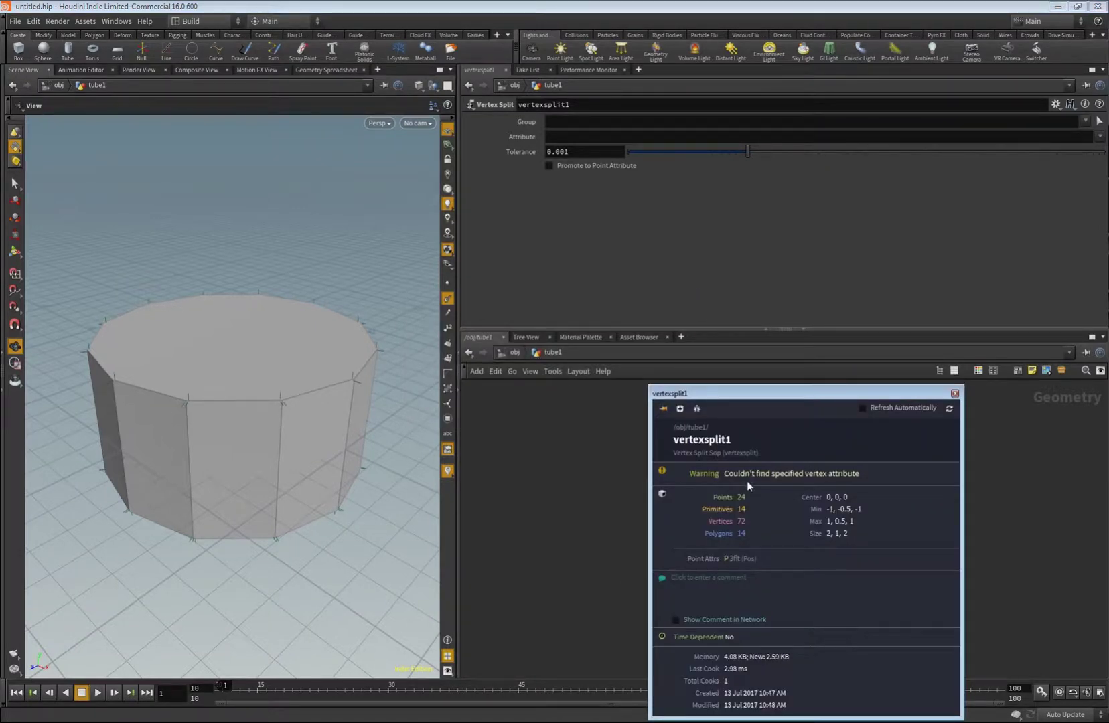
{"action": "left_click", "coordinate": [954, 393]}
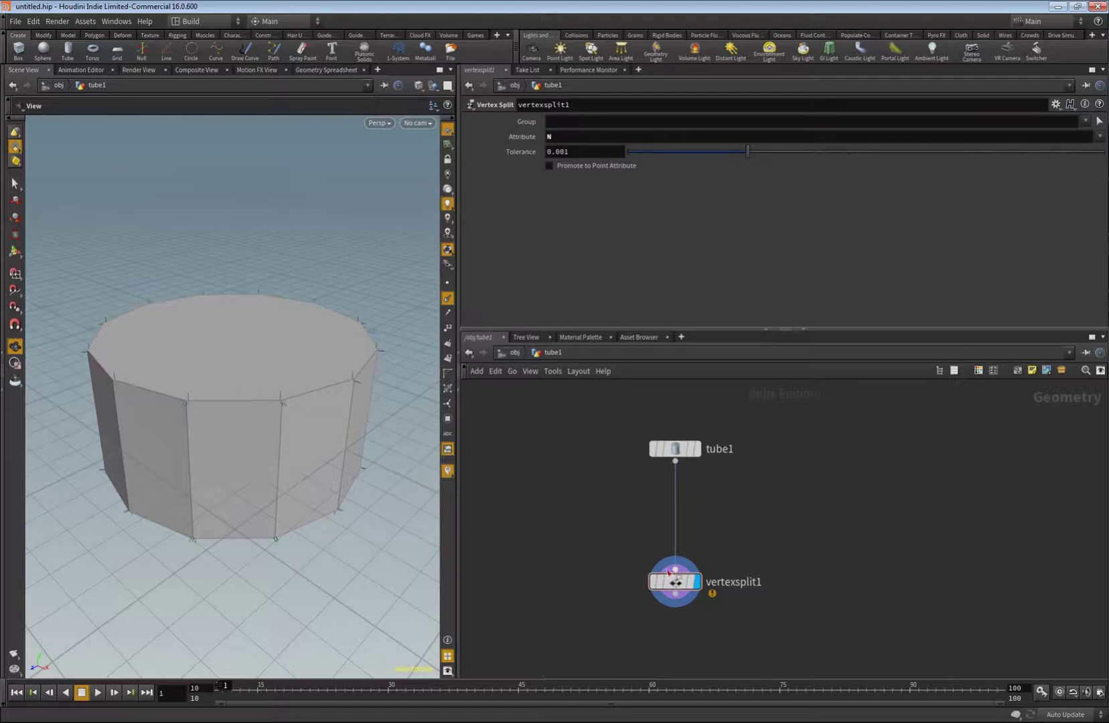
Add an Exploded View node wired below vertexsplit1, then reselect vertexsplit1 to show its parameters
{"action": "mouse_move", "coordinate": [679, 565]}
{"action": "key", "text": "Tab"}
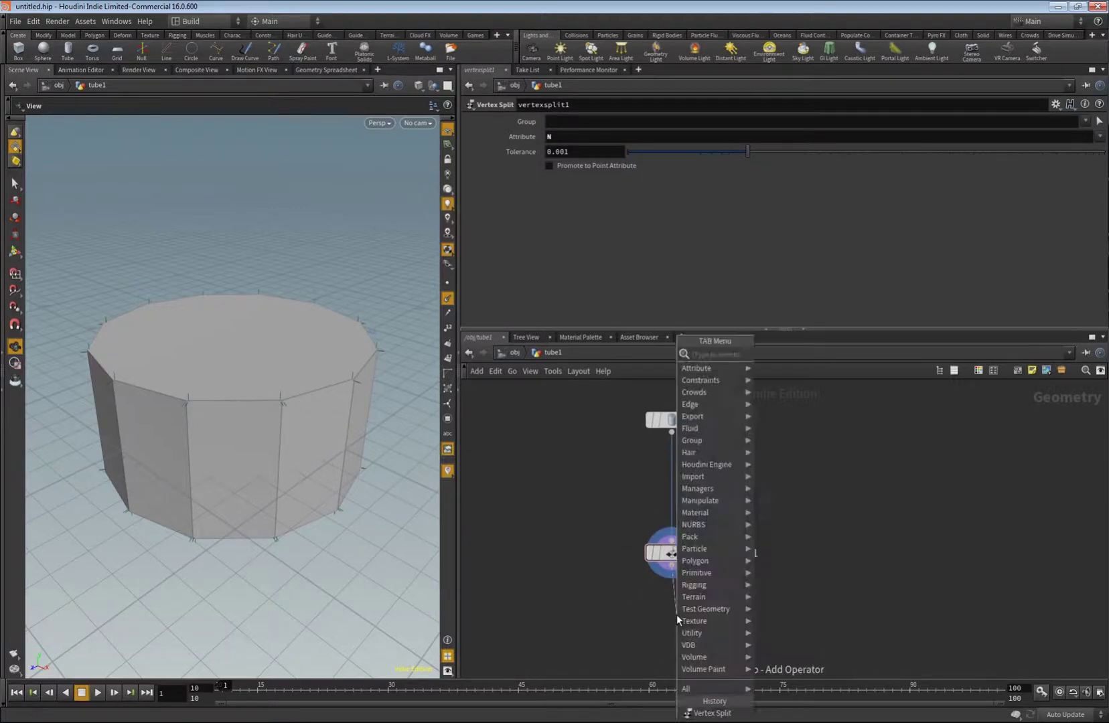
{"action": "type", "text": "expl"}
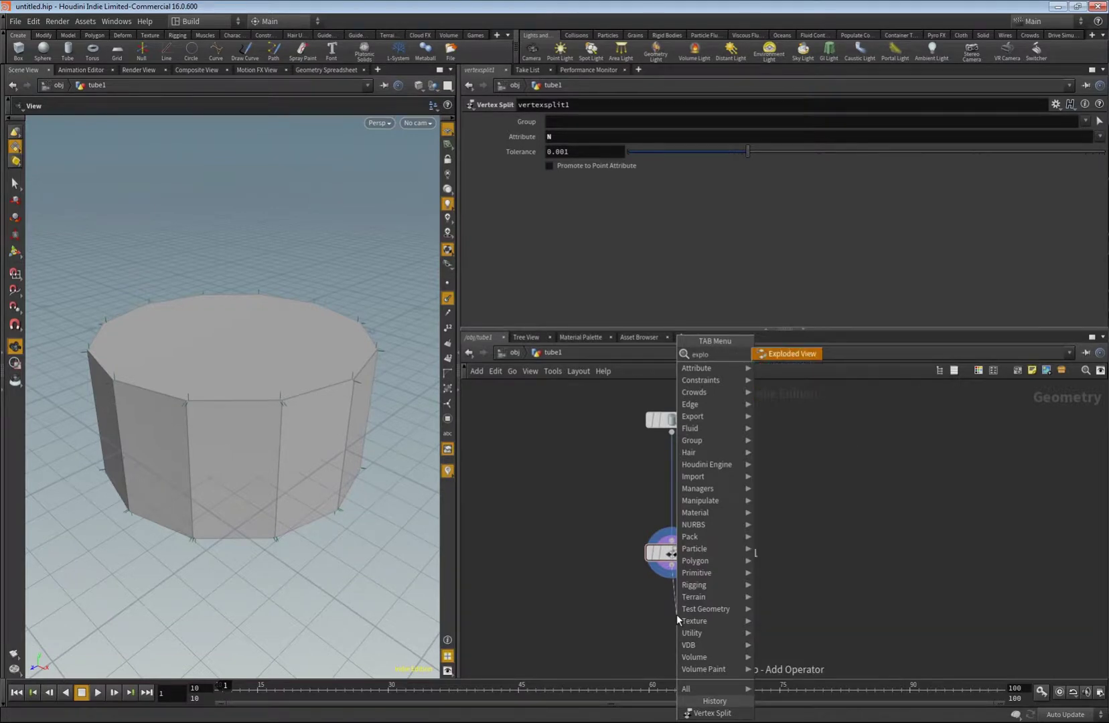
{"action": "type", "text": "o"}
{"action": "key", "text": "Return"}
{"action": "left_click", "coordinate": [677, 614]}
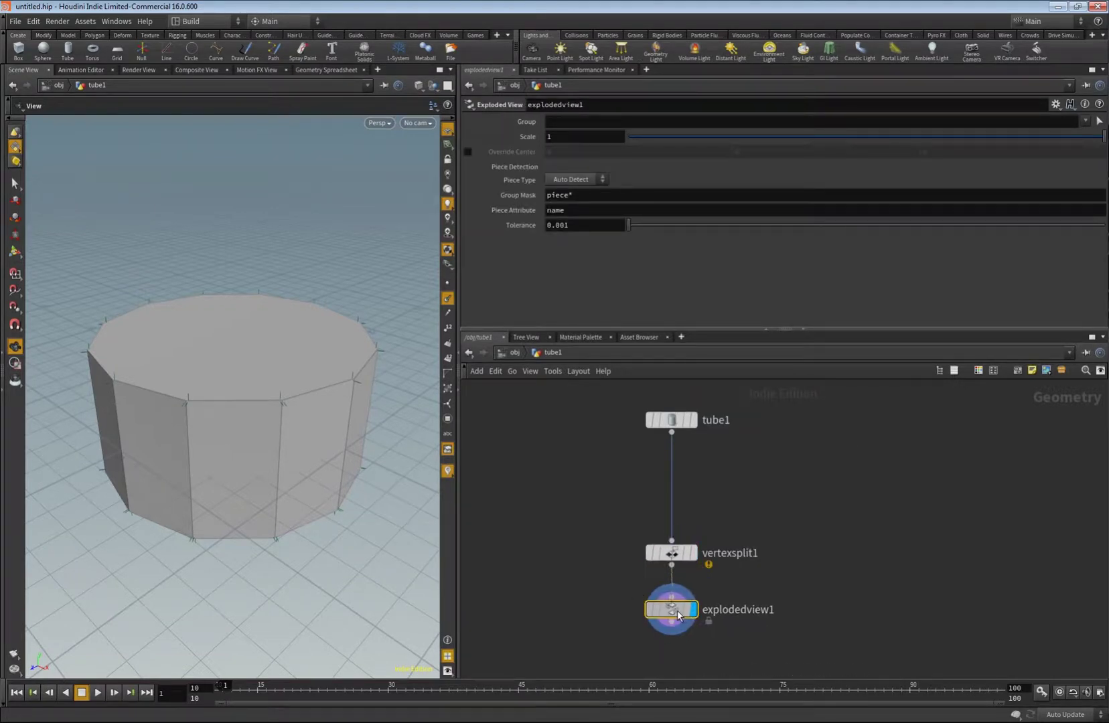
{"action": "left_click_drag", "start_coordinate": [678, 615], "coordinate": [678, 624]}
{"action": "scroll", "coordinate": [320, 366], "scroll_direction": "down", "scroll_amount": 3}
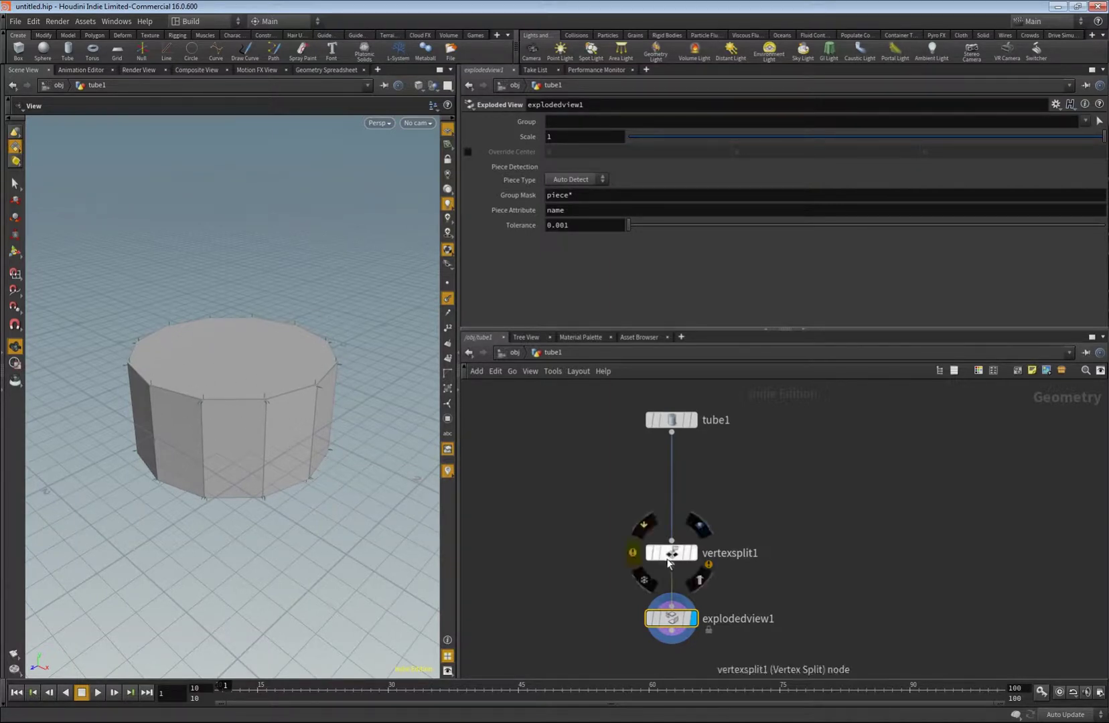
{"action": "left_click", "coordinate": [672, 557]}
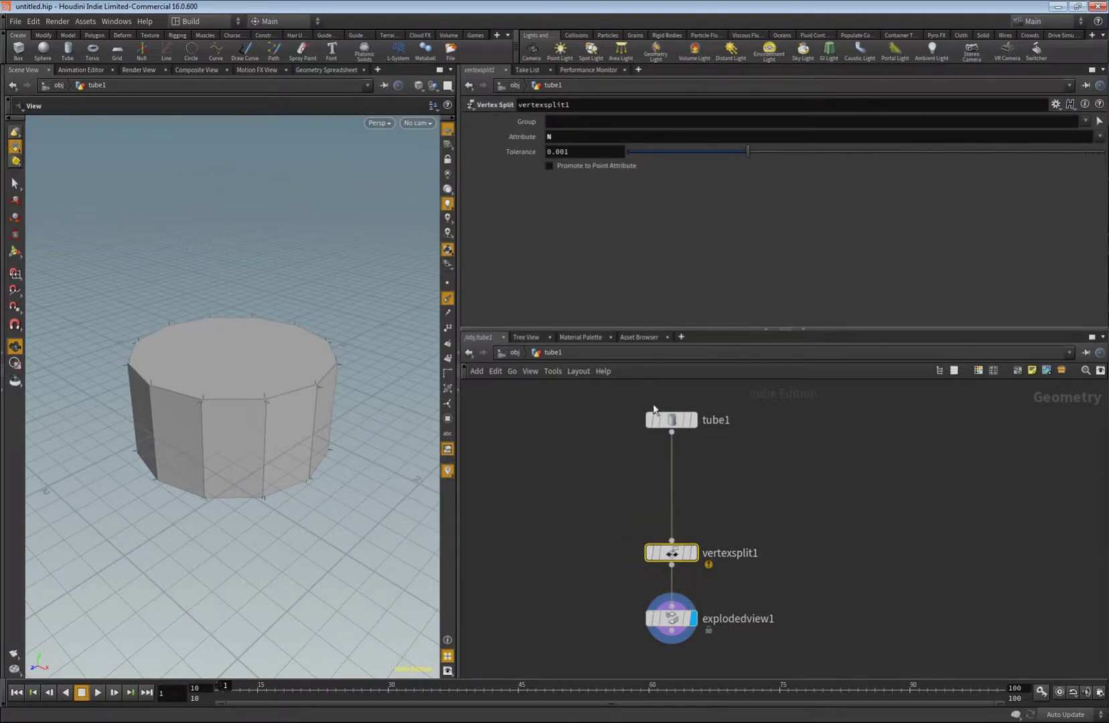
Check tube1's geometry info, then insert a Normal node between tube1 and vertexsplit1
{"action": "mouse_move", "coordinate": [671, 425]}
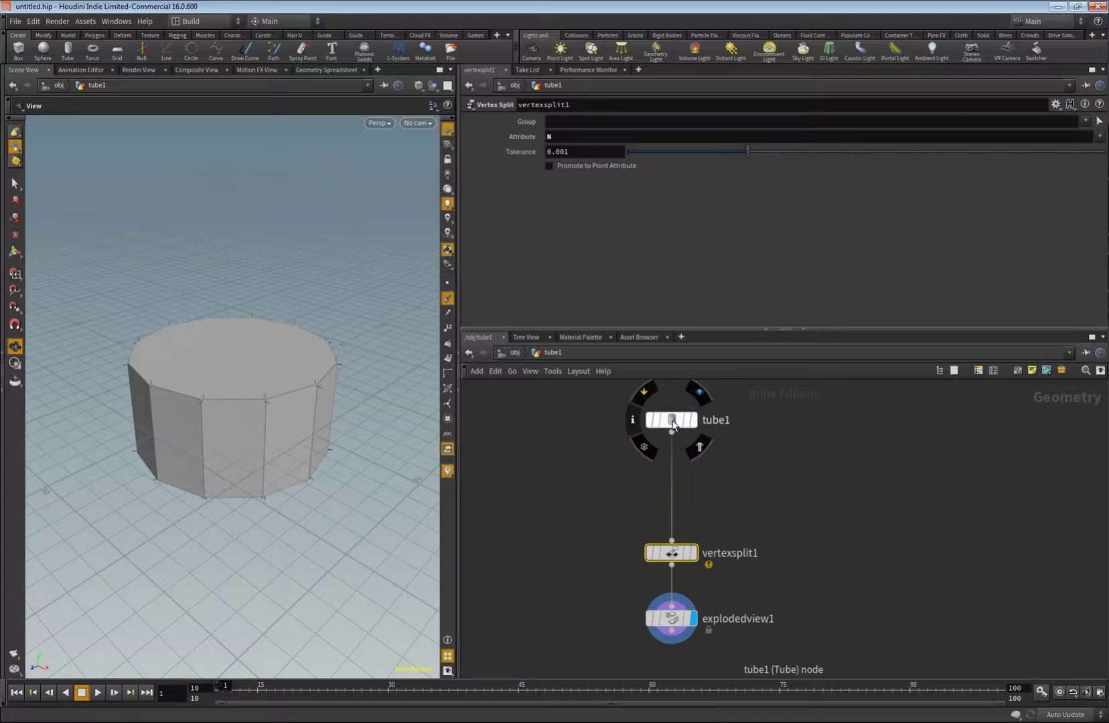
{"action": "middle_click", "coordinate": [673, 425]}
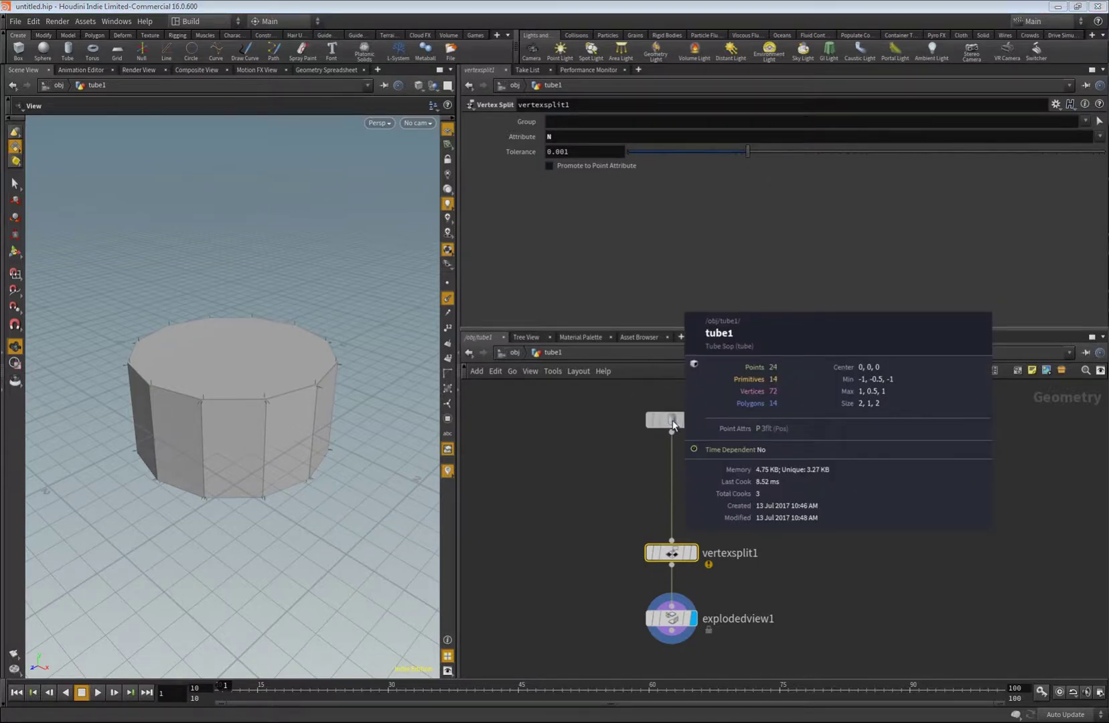
{"action": "key", "text": "Tab"}
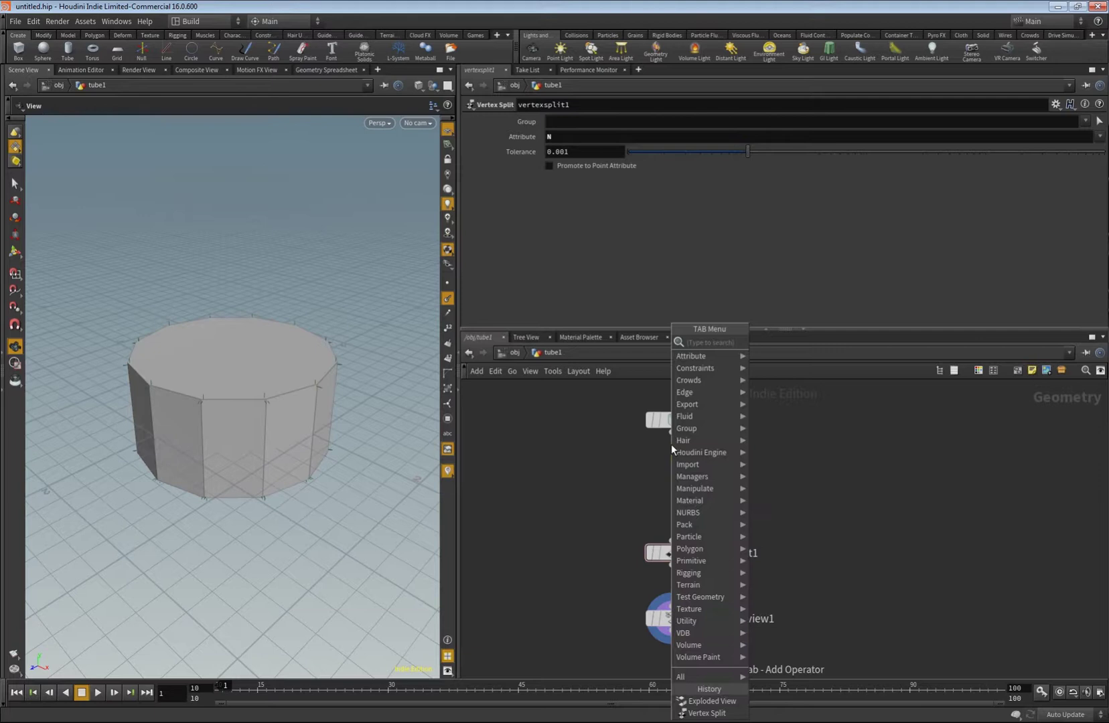
{"action": "type", "text": "norm"}
{"action": "key", "text": "Return"}
{"action": "left_click", "coordinate": [671, 469]}
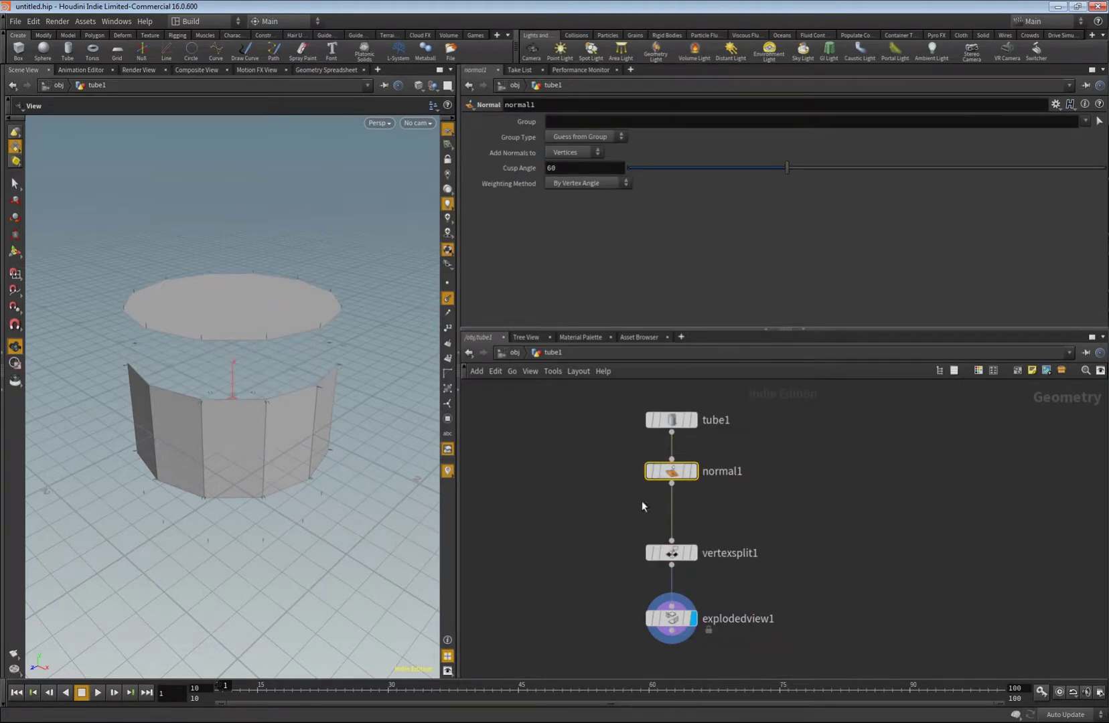
Switch the viewport to Smooth Shaded, display normal1, and tumble around the tube to inspect it
{"action": "left_click", "coordinate": [418, 85]}
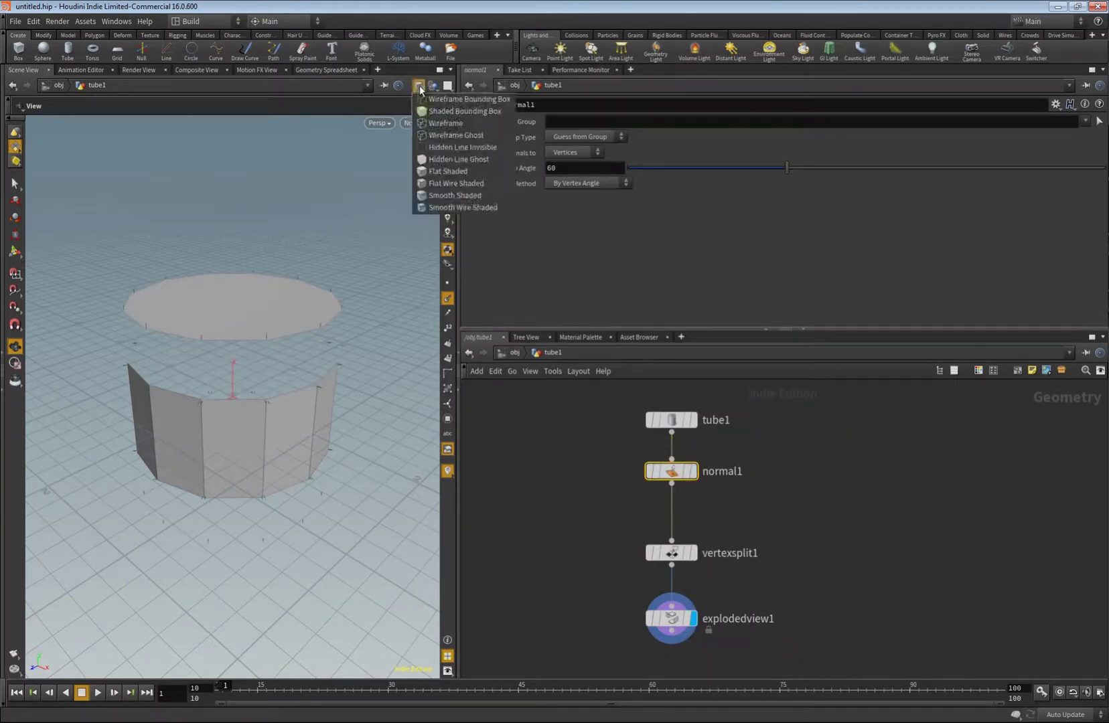
{"action": "left_click", "coordinate": [453, 195]}
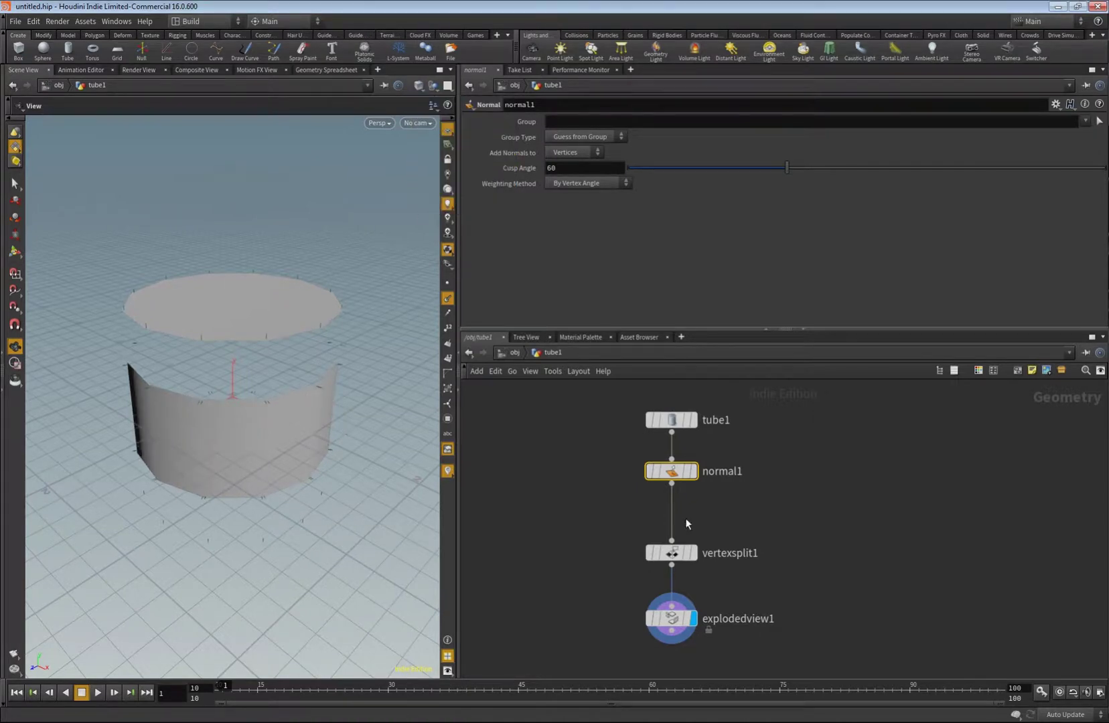
{"action": "left_click", "coordinate": [694, 472]}
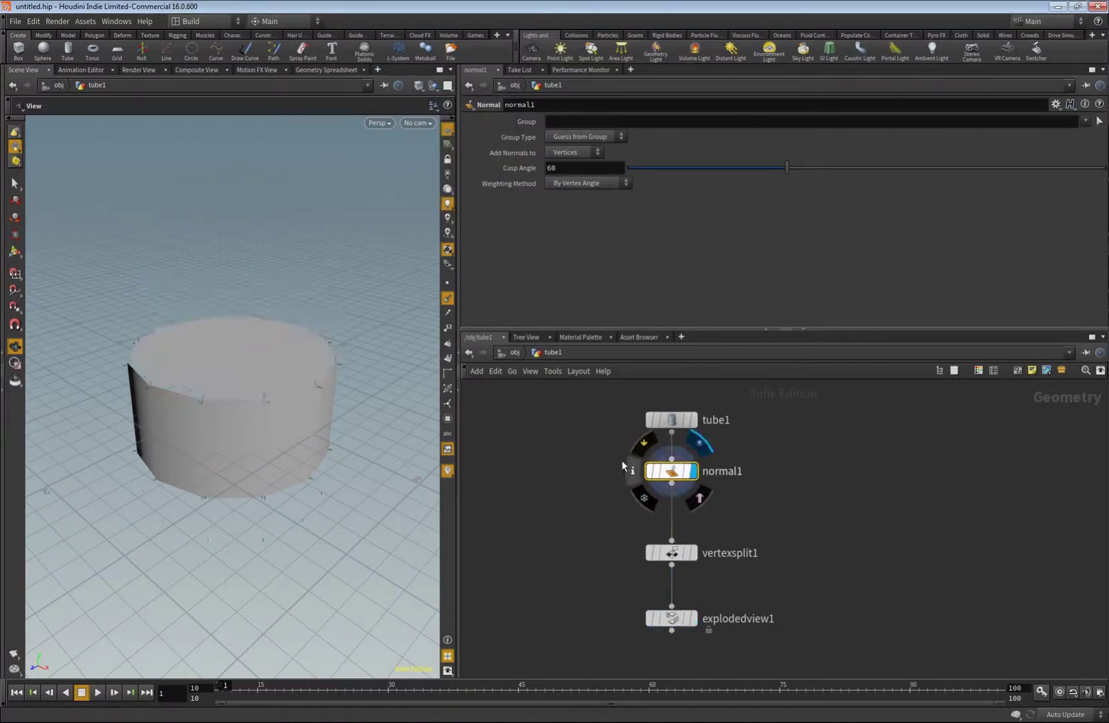
{"action": "scroll", "coordinate": [288, 414], "scroll_direction": "up", "scroll_amount": 3}
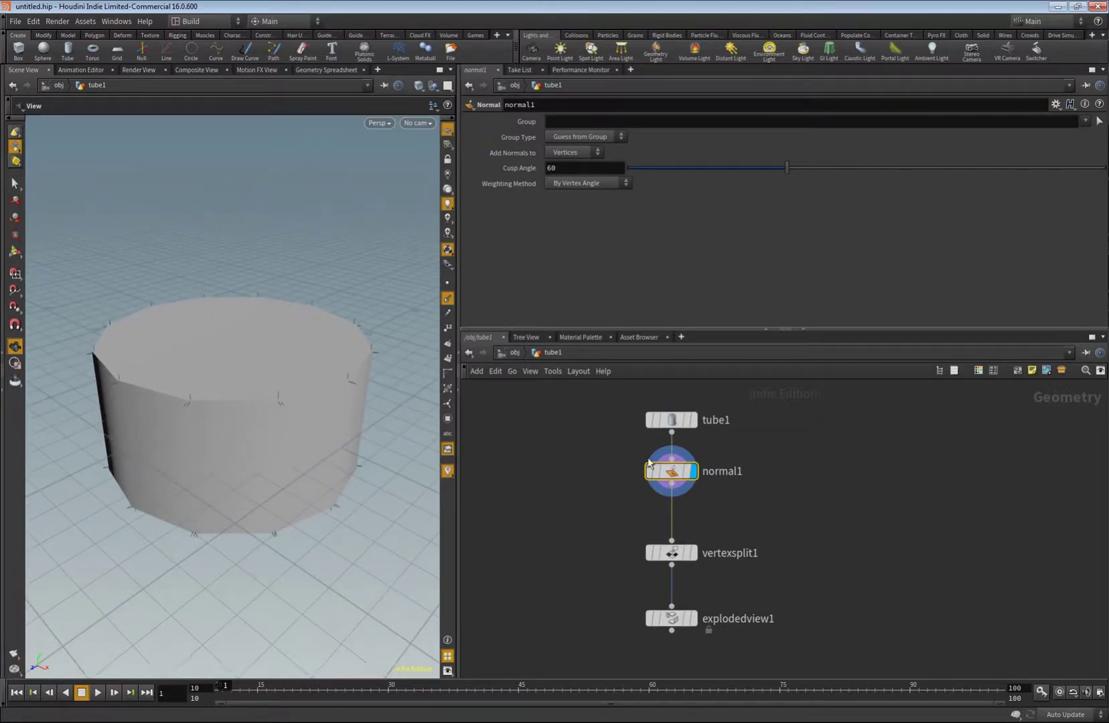
{"action": "mouse_move", "coordinate": [690, 427]}
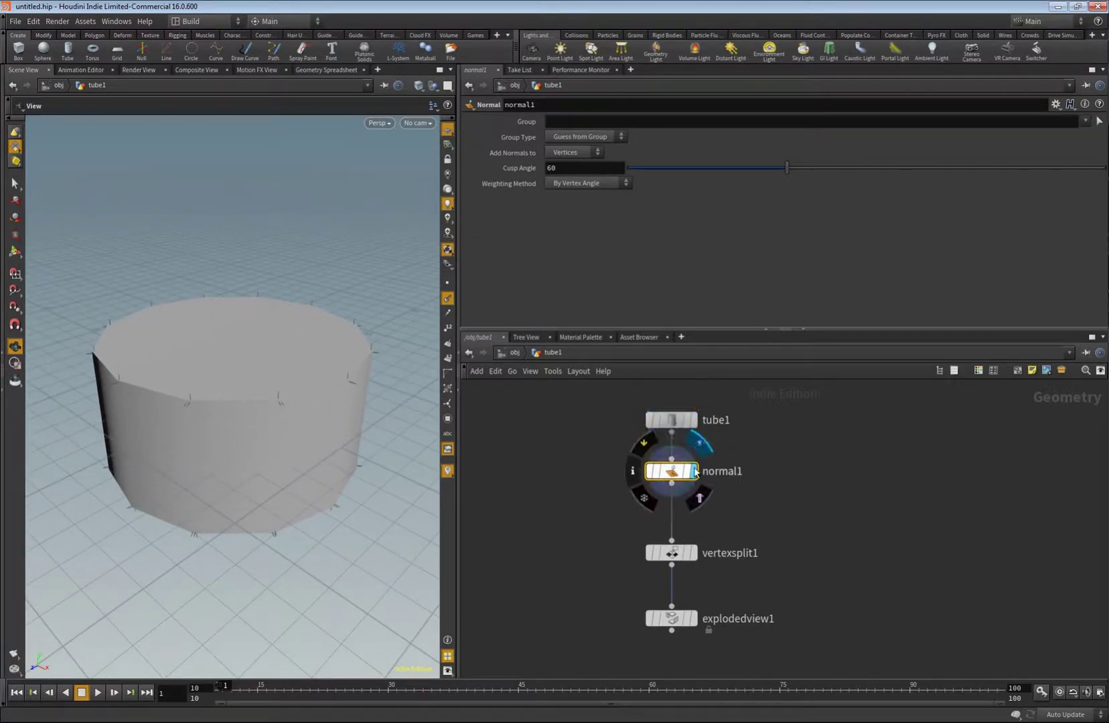
{"action": "left_click_drag", "start_coordinate": [274, 434], "coordinate": [277, 443]}
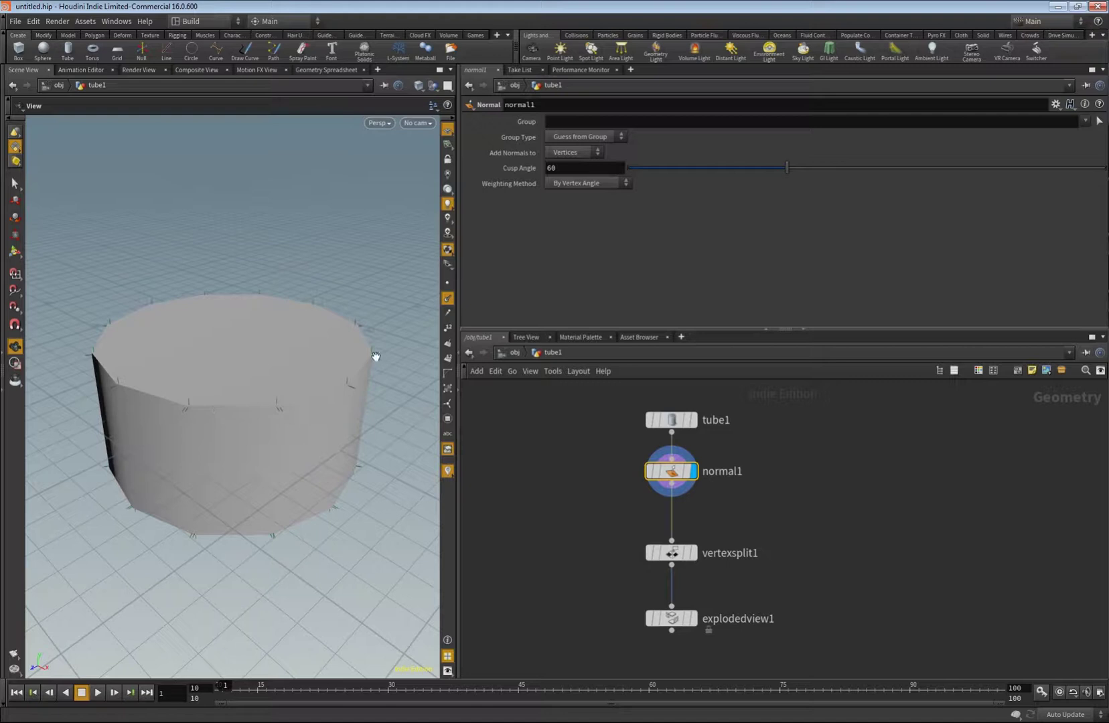
{"action": "mouse_move", "coordinate": [314, 428]}
{"action": "left_mouse_down"}
{"action": "mouse_move", "coordinate": [250, 374]}
{"action": "mouse_move", "coordinate": [246, 440]}
{"action": "mouse_move", "coordinate": [302, 426]}
{"action": "left_mouse_up"}
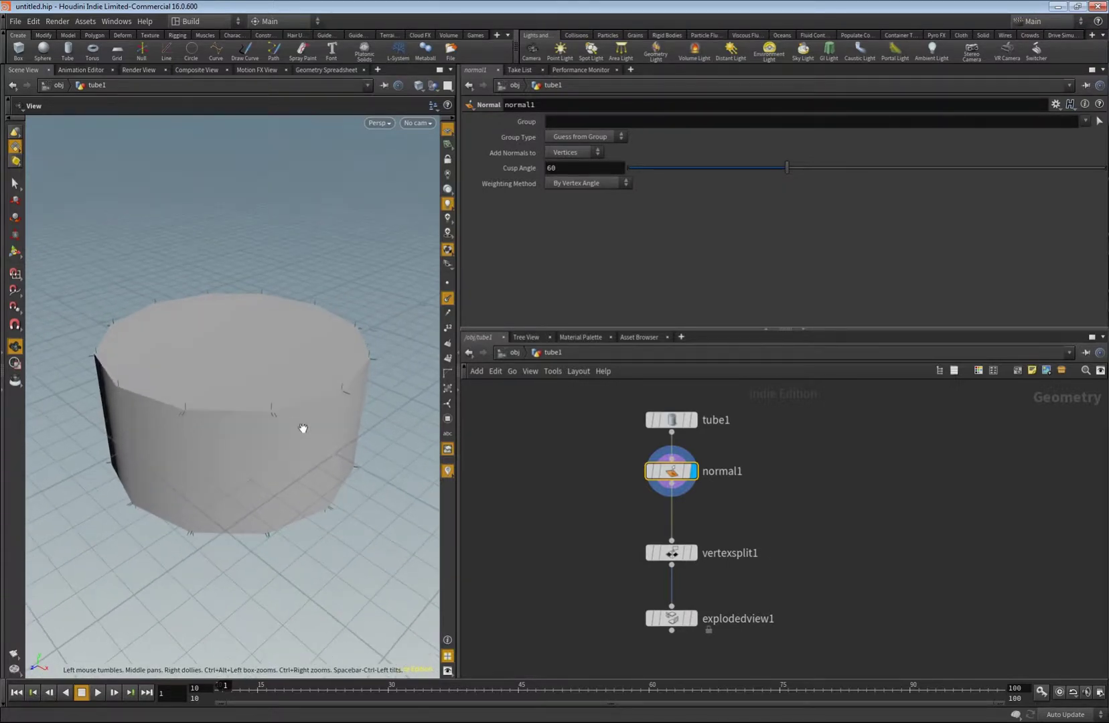
Check normal1's info, select vertexsplit1's Attribute value N, and display explodedview1 again
{"action": "middle_click", "coordinate": [671, 477]}
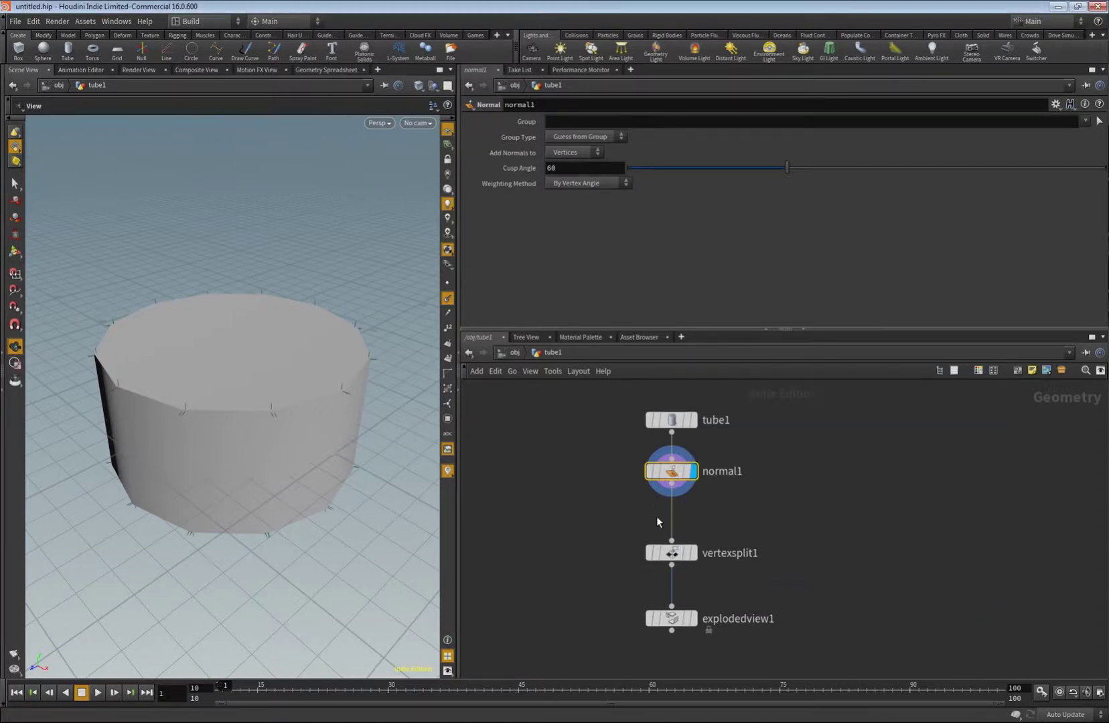
{"action": "left_click", "coordinate": [670, 553]}
{"action": "double_click", "coordinate": [560, 139]}
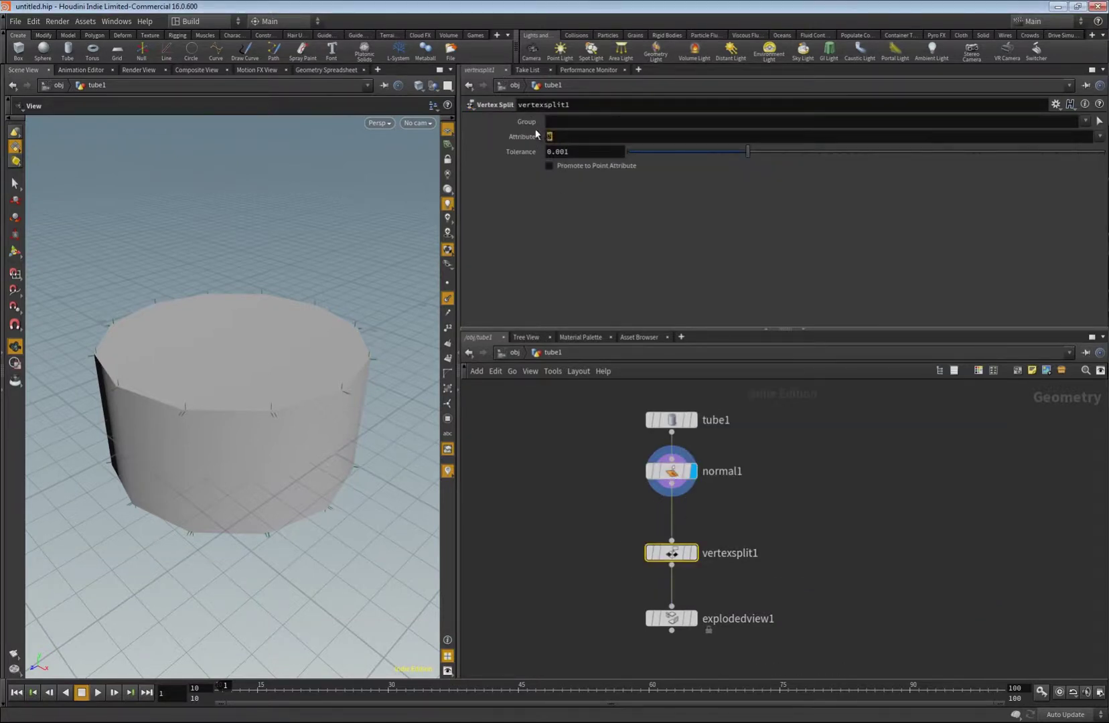
{"action": "left_click", "coordinate": [693, 619]}
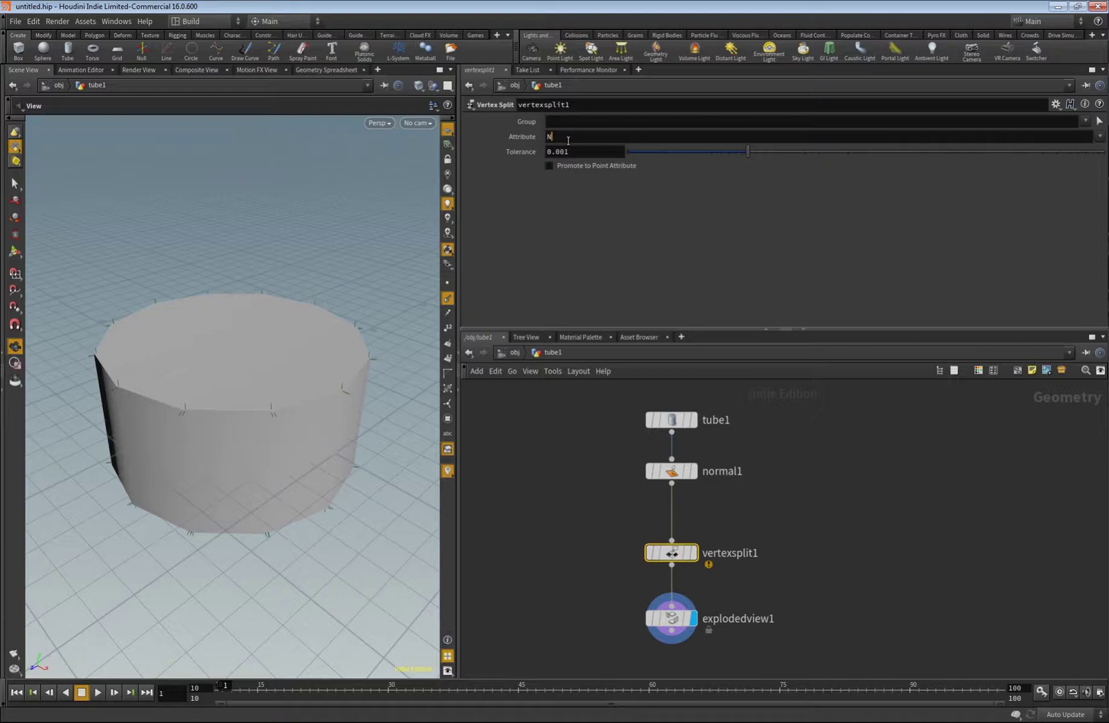
Commit N as vertexsplit1's attribute and lower normal1's Cusp Angle to split the tube
{"action": "key", "text": "Return"}
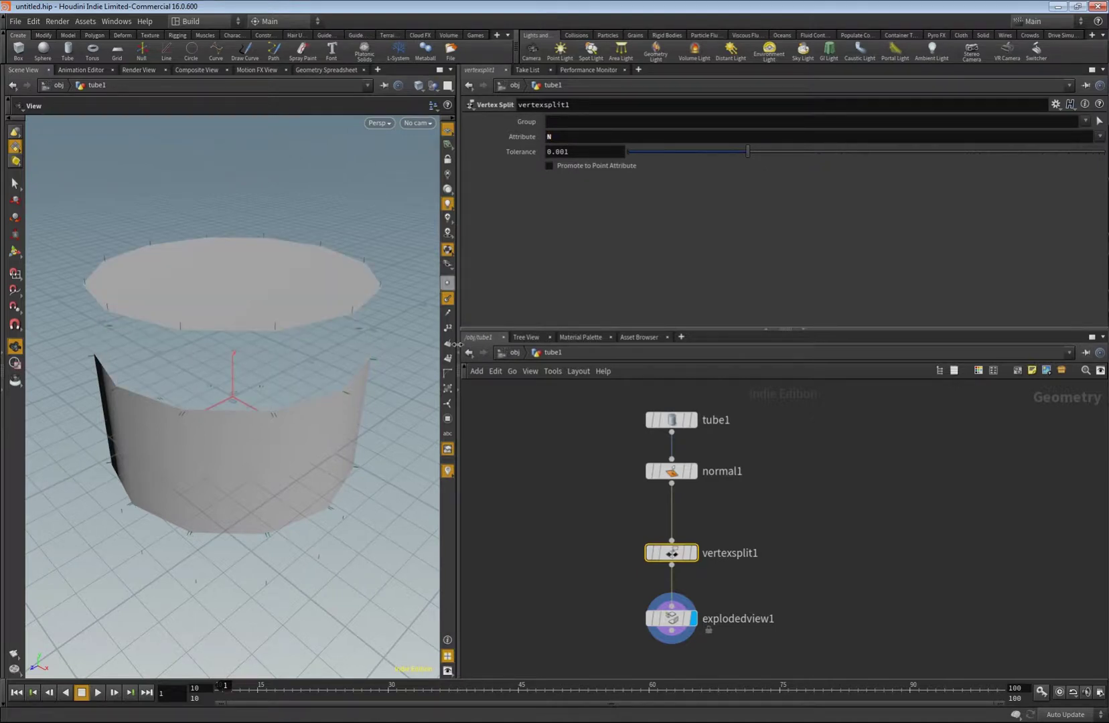
{"action": "left_click", "coordinate": [672, 472]}
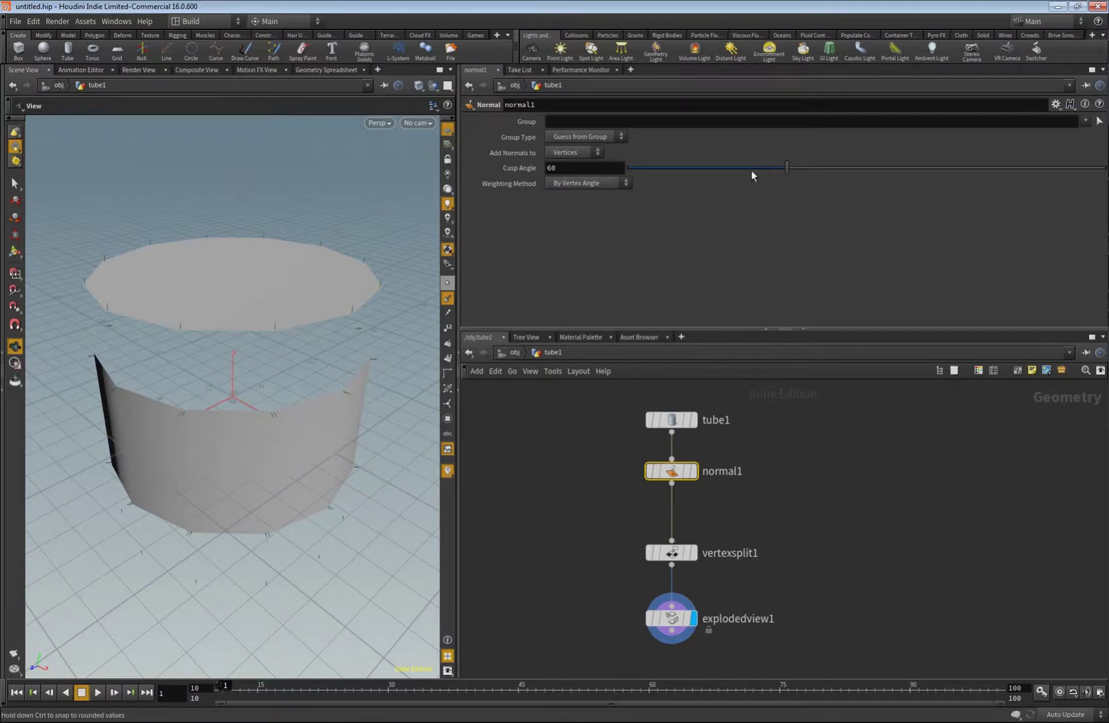
{"action": "left_click_drag", "start_coordinate": [787, 167], "coordinate": [691, 168]}
{"action": "scroll", "coordinate": [210, 446], "scroll_direction": "down", "scroll_amount": 3}
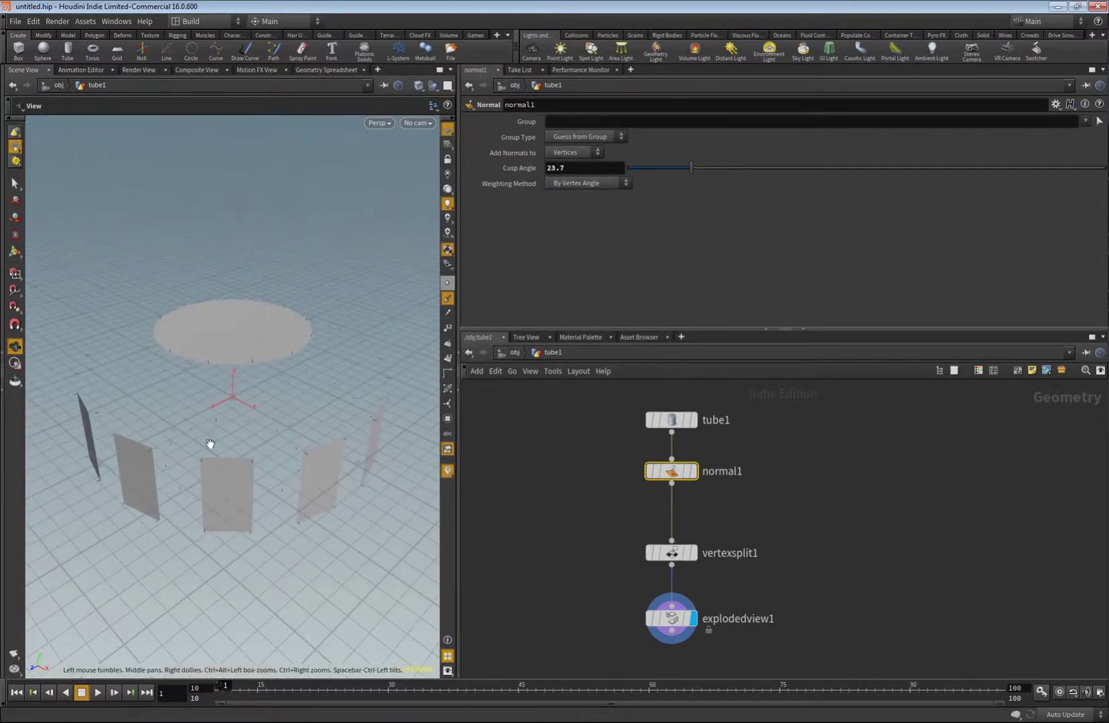
Raise normal1's Cusp Angle to 48.3, comparing normal1 and explodedview1 outputs
{"action": "left_click", "coordinate": [694, 471]}
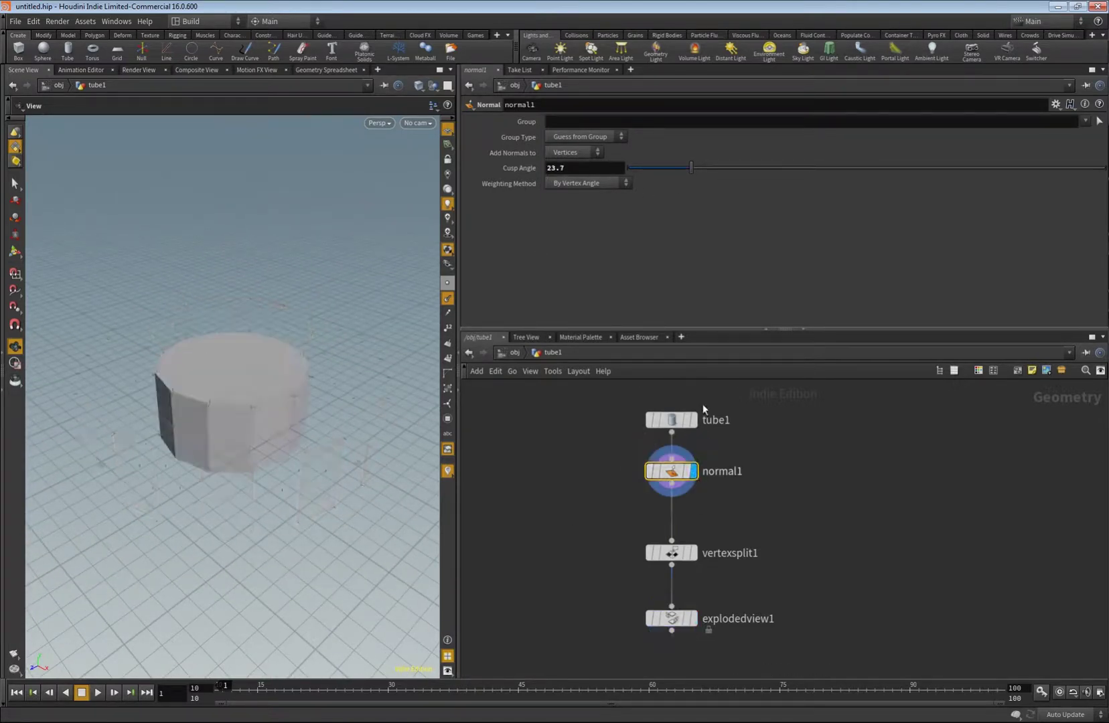
{"action": "mouse_move", "coordinate": [689, 167]}
{"action": "left_mouse_down"}
{"action": "mouse_move", "coordinate": [818, 177]}
{"action": "mouse_move", "coordinate": [693, 176]}
{"action": "mouse_move", "coordinate": [701, 180]}
{"action": "left_mouse_up"}
{"action": "left_click", "coordinate": [694, 618]}
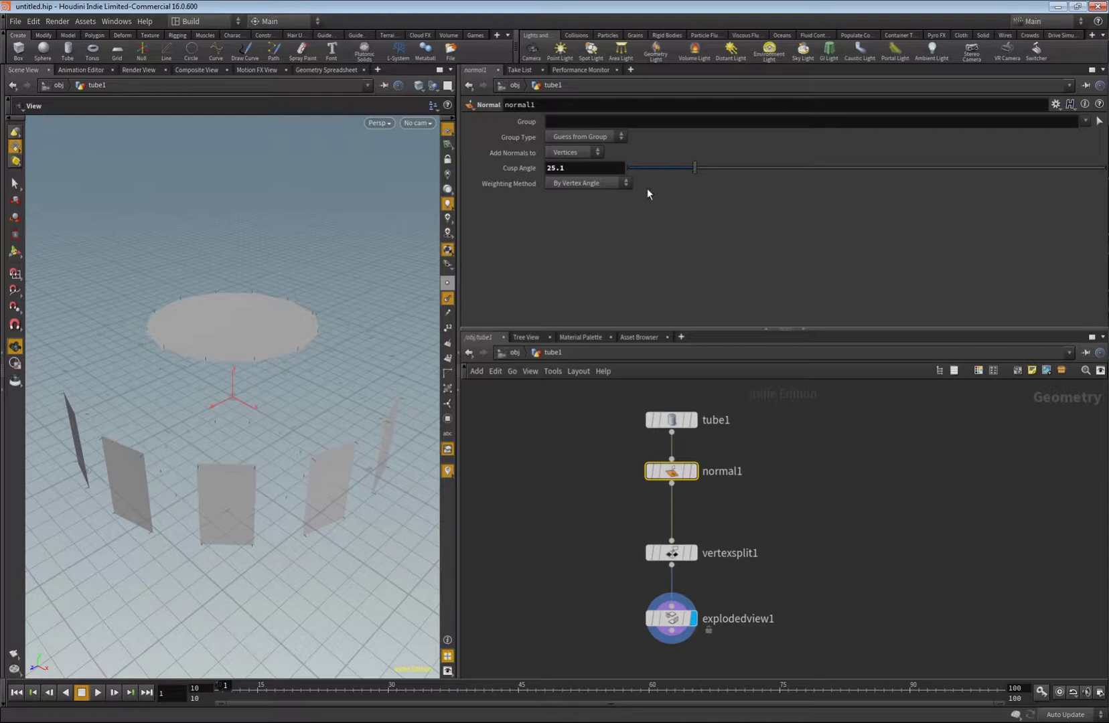
{"action": "left_click_drag", "start_coordinate": [690, 169], "coordinate": [754, 177]}
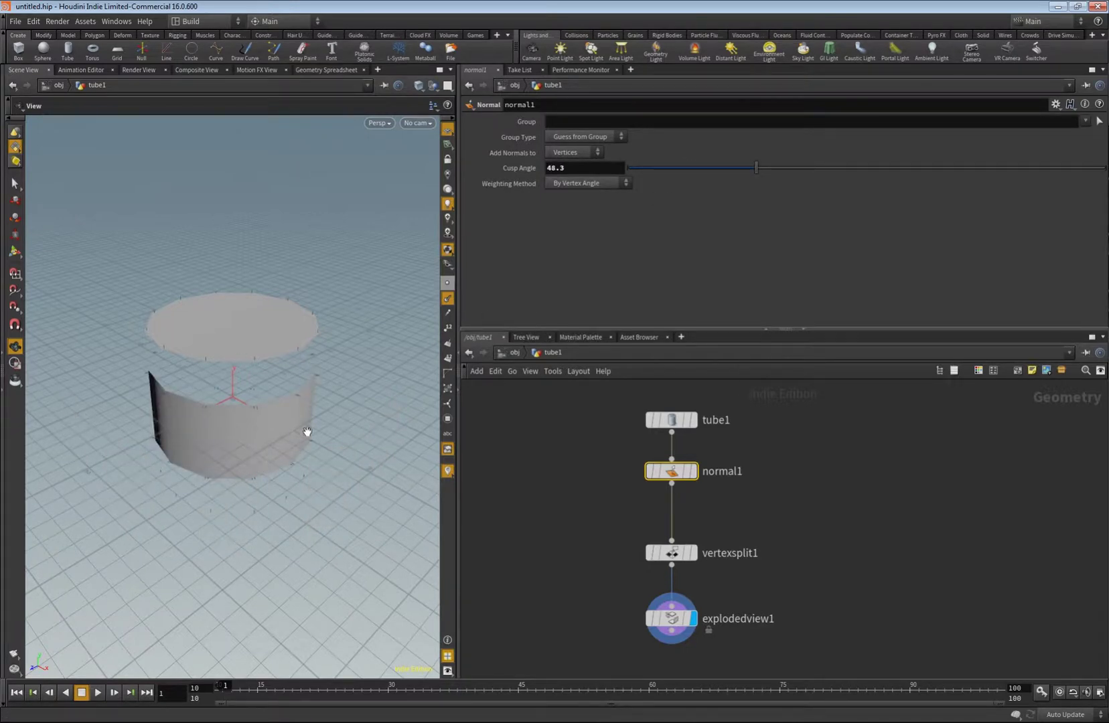
{"action": "right_click_drag", "start_coordinate": [267, 434], "coordinate": [351, 385]}
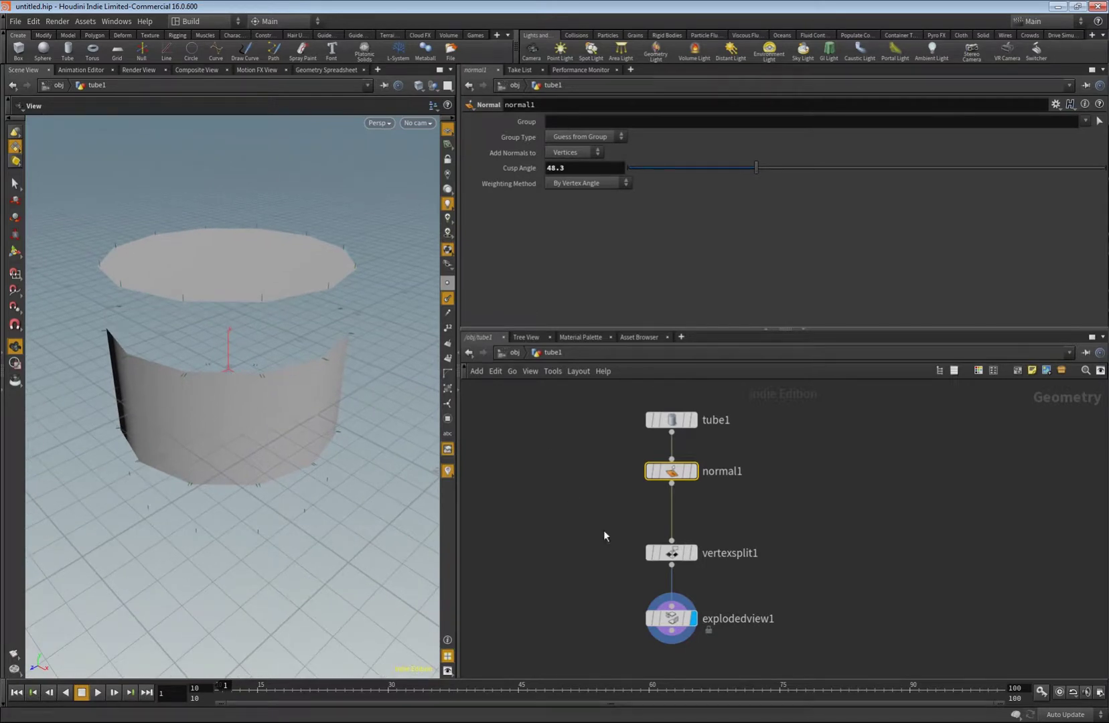
Inspect vertexsplit1's attribute info with normal1 displayed, then enable Promote to Point Attribute
{"action": "left_click", "coordinate": [672, 553]}
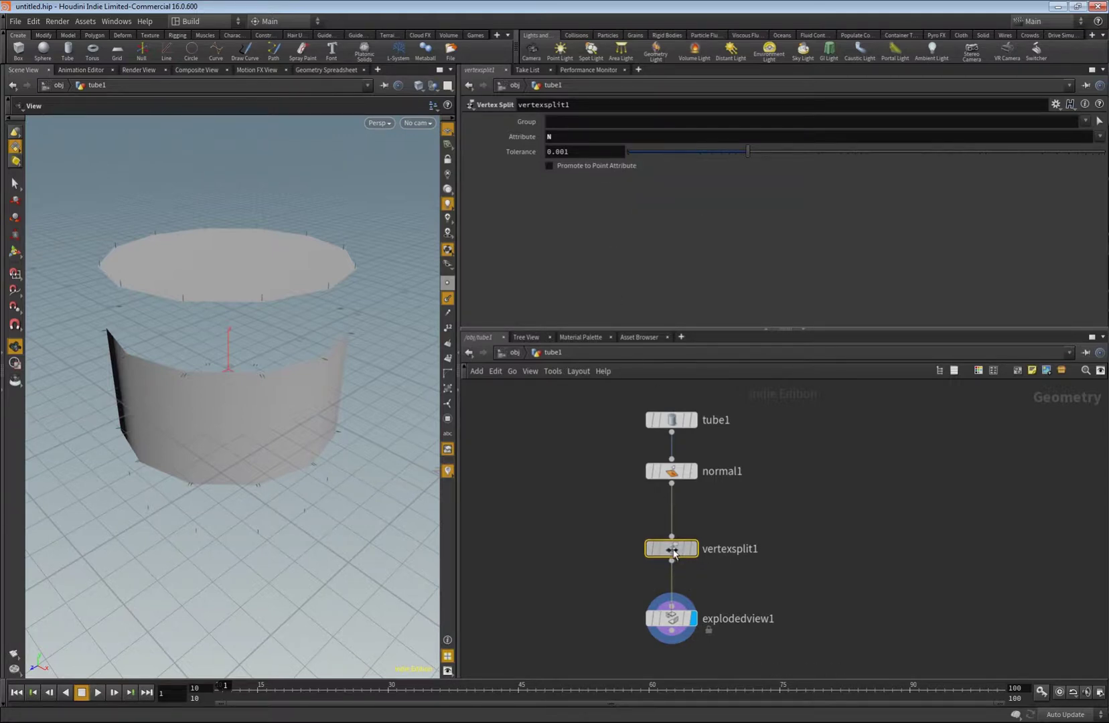
{"action": "left_click_drag", "start_coordinate": [673, 561], "coordinate": [673, 555]}
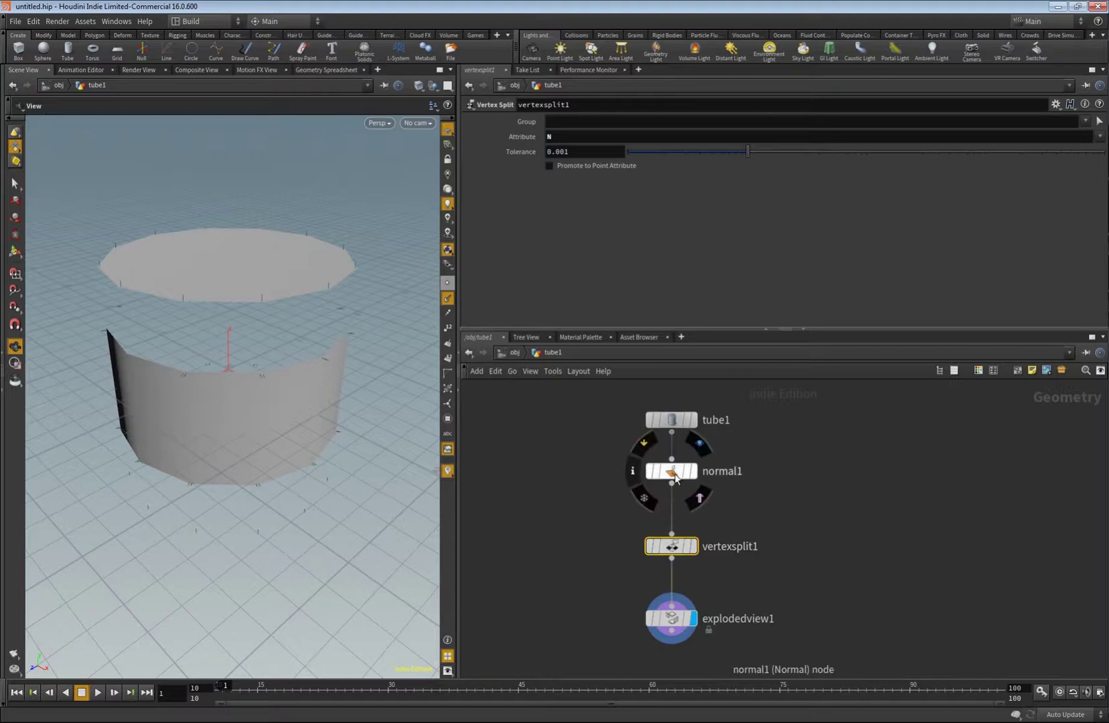
{"action": "left_click", "coordinate": [699, 443]}
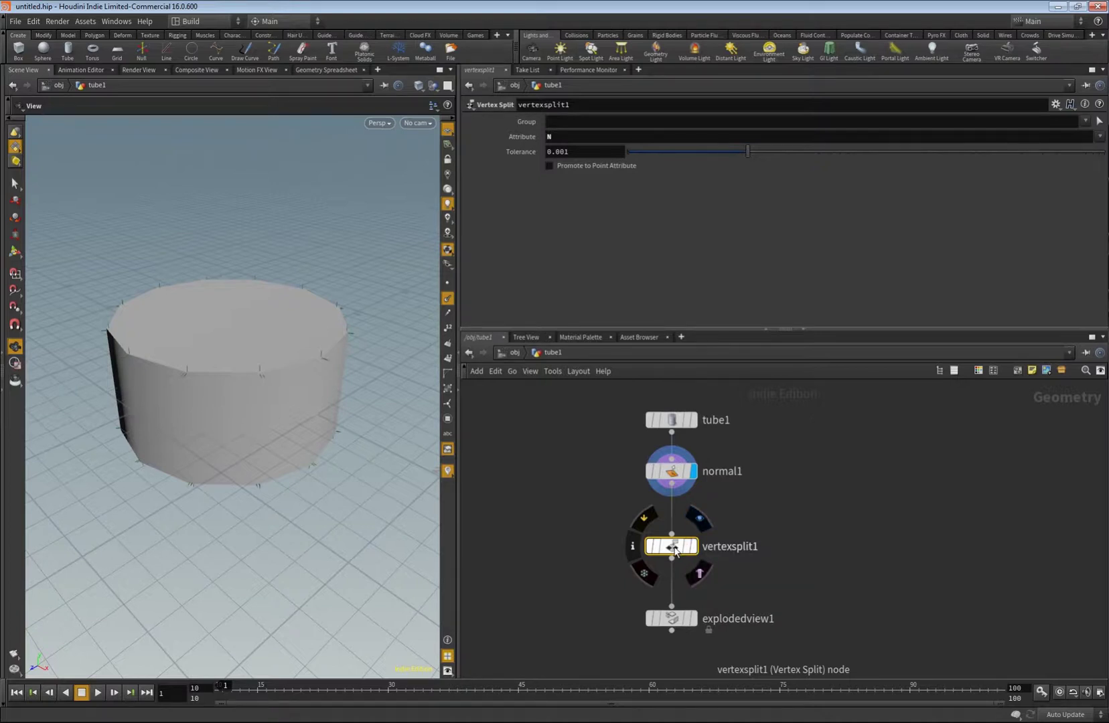
{"action": "middle_click", "coordinate": [674, 551]}
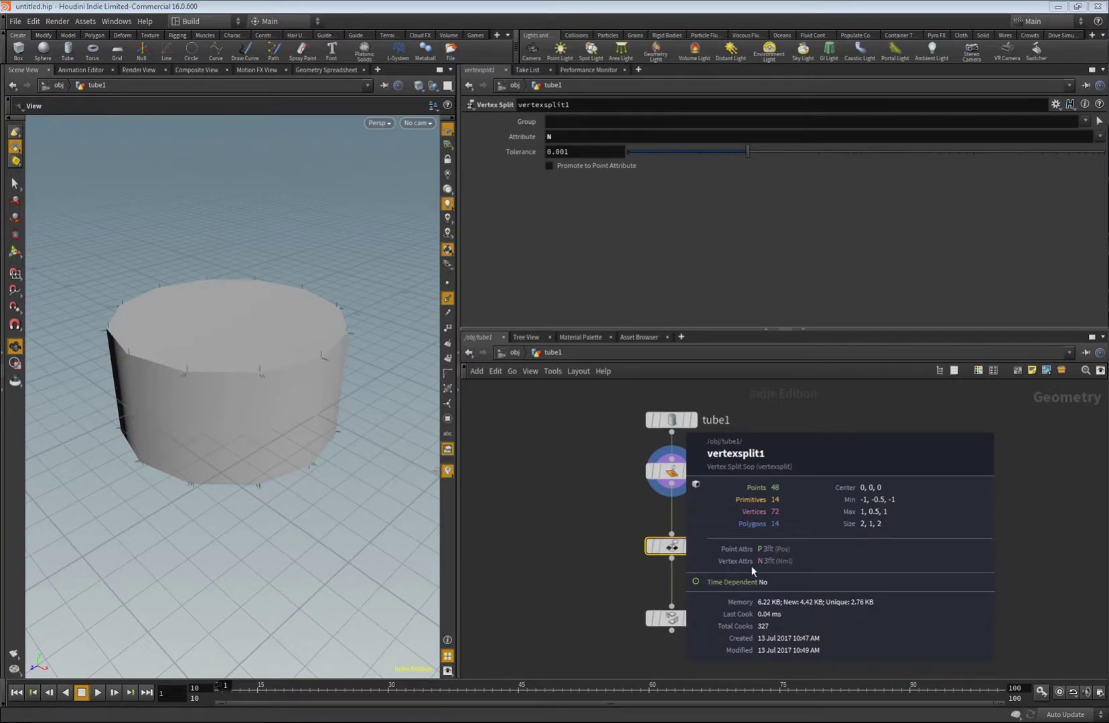
{"action": "left_click", "coordinate": [574, 166]}
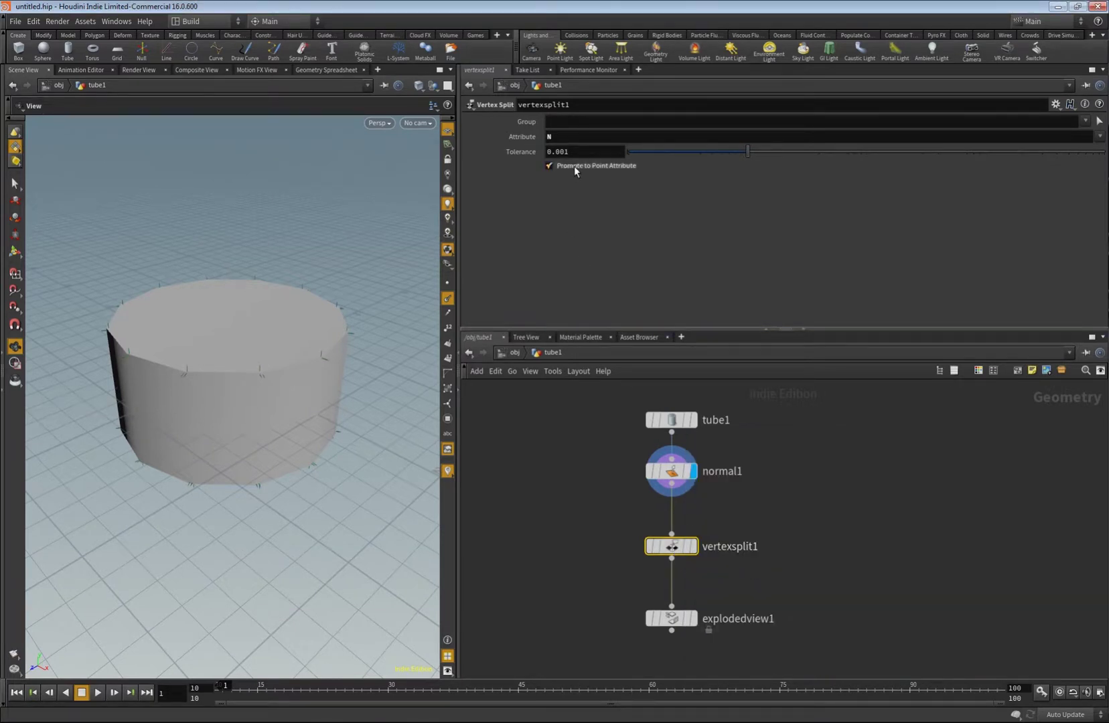
{"action": "left_click", "coordinate": [689, 547]}
Switch the shelf to the Games tool set, orbit the view, and show normal1's settings
{"action": "left_click", "coordinate": [475, 35]}
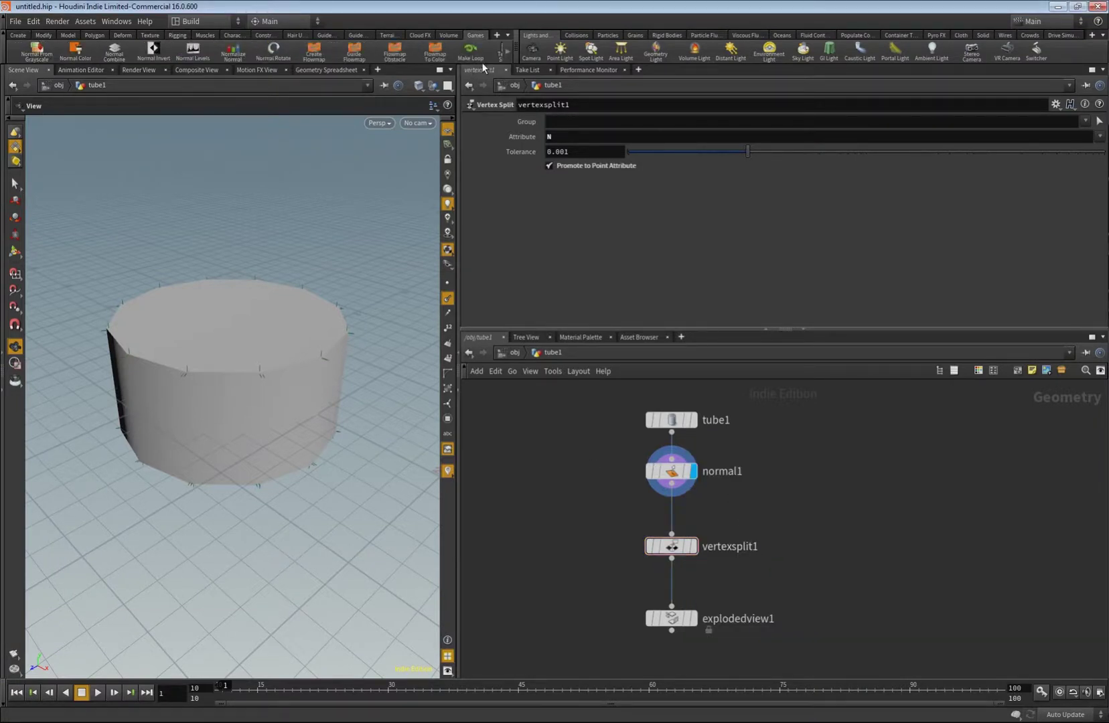
{"action": "left_click", "coordinate": [507, 50]}
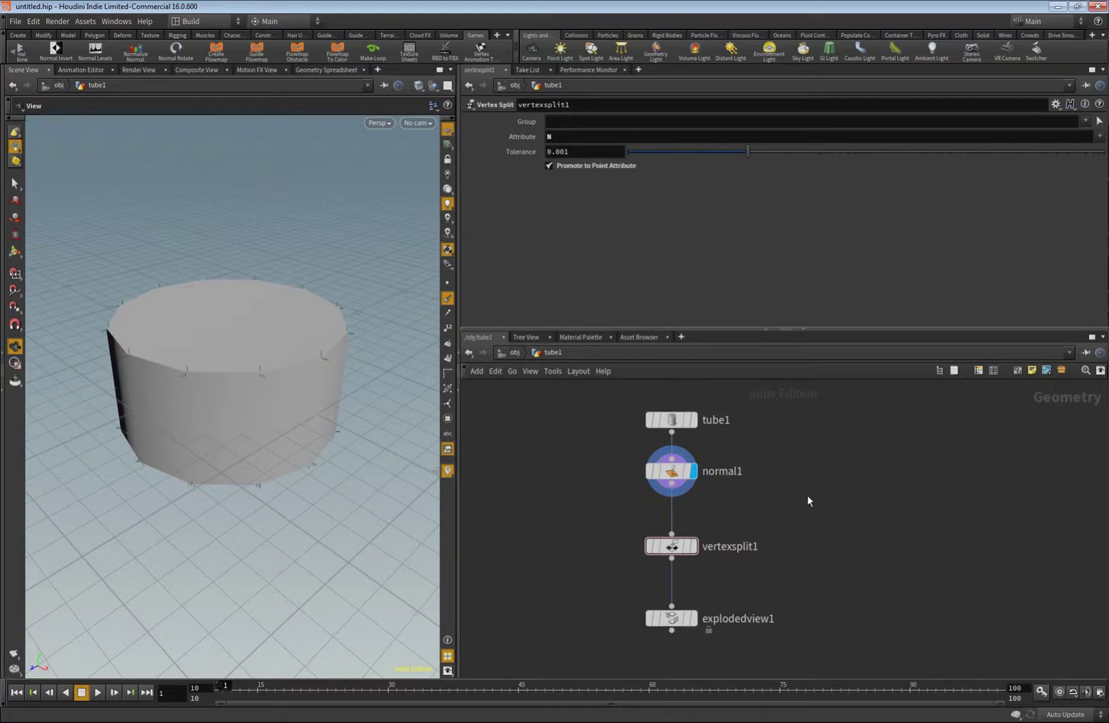
{"action": "left_click_drag", "start_coordinate": [318, 428], "coordinate": [298, 357]}
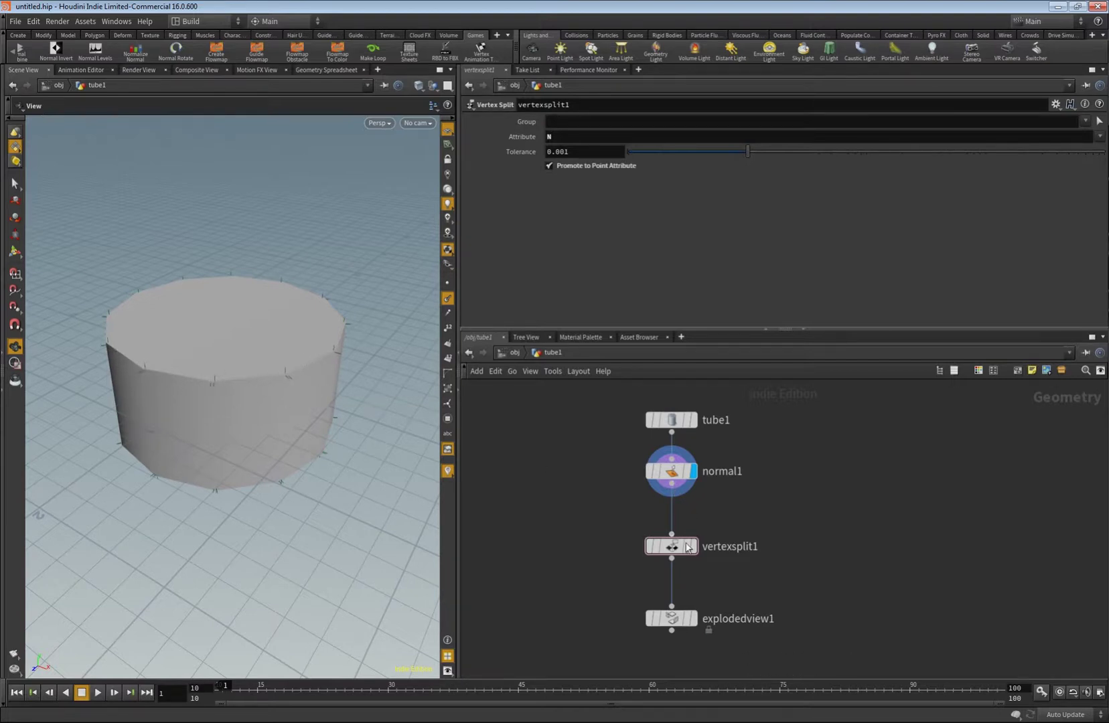
{"action": "left_click", "coordinate": [673, 474]}
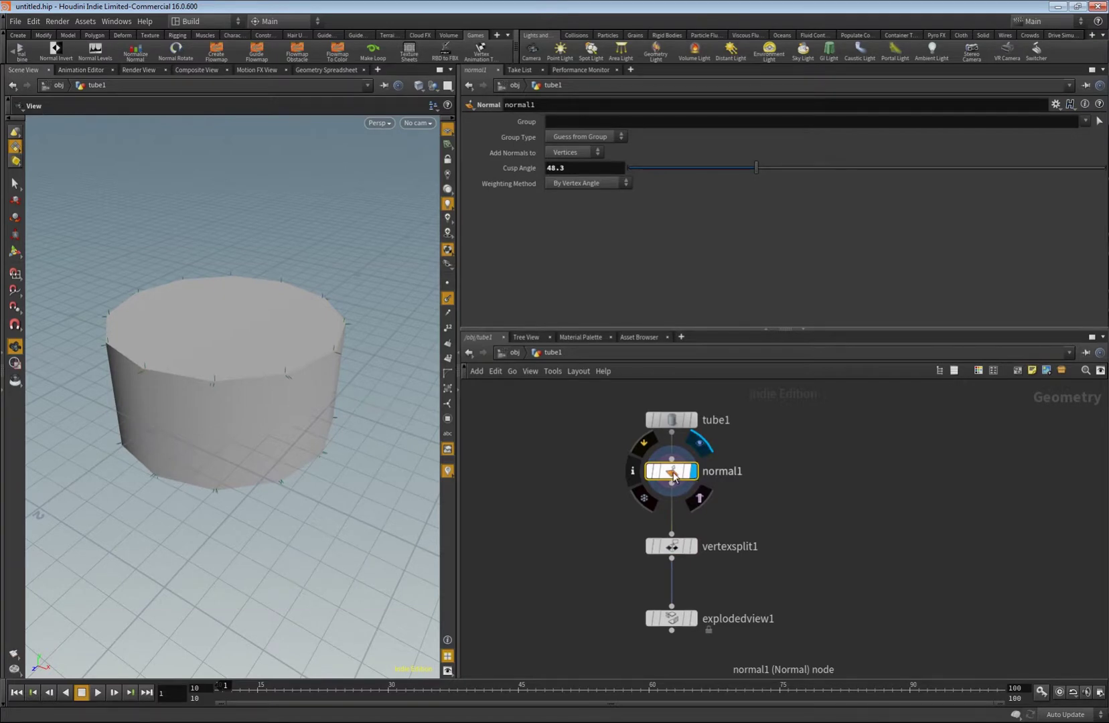
Display vertexsplit1 and move tube1 and normal1 up to make room
{"action": "left_click", "coordinate": [693, 547]}
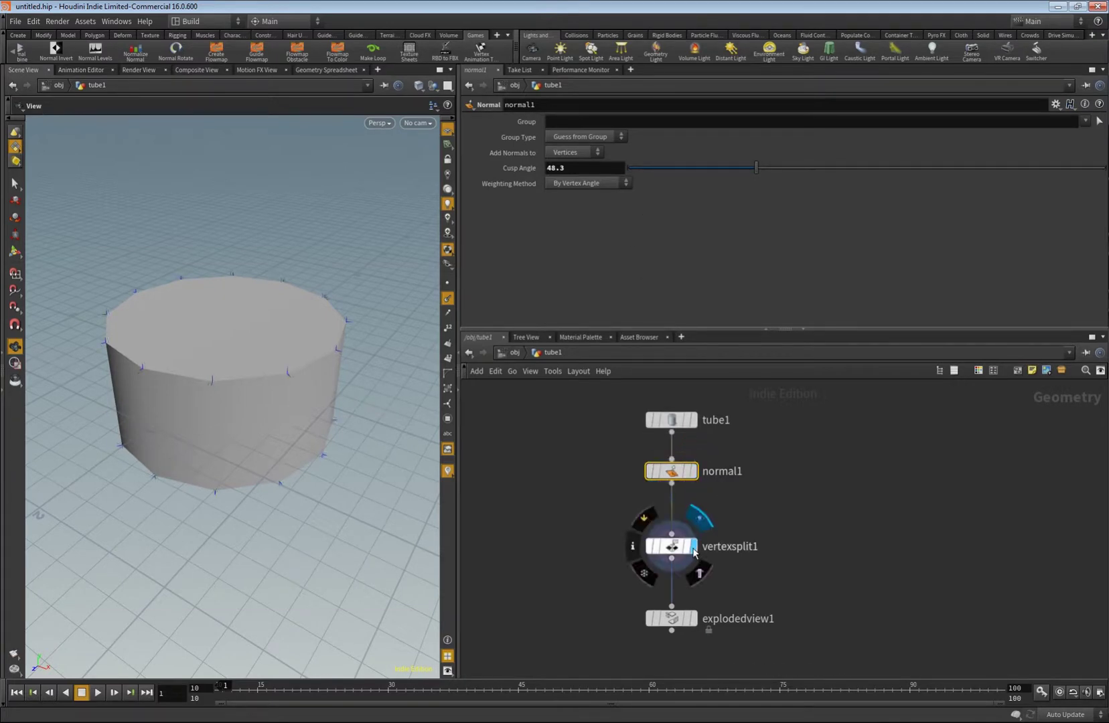
{"action": "left_click", "coordinate": [673, 547]}
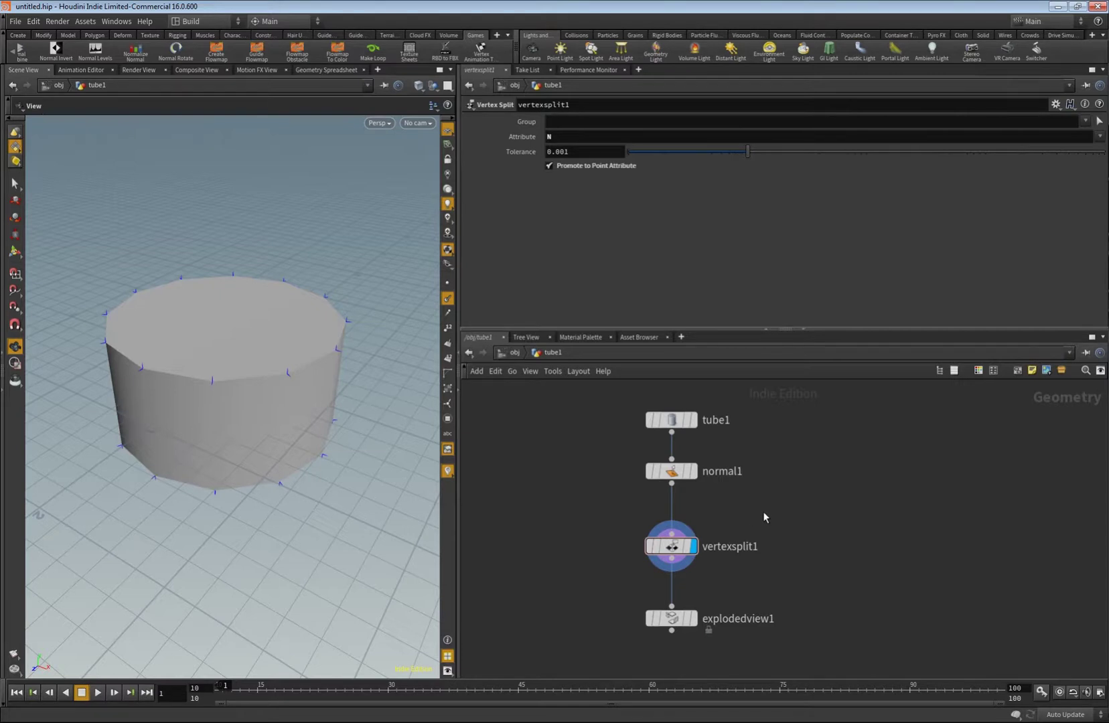
{"action": "scroll", "coordinate": [744, 522], "scroll_direction": "down", "scroll_amount": 3}
{"action": "left_click_drag", "start_coordinate": [718, 429], "coordinate": [646, 514]}
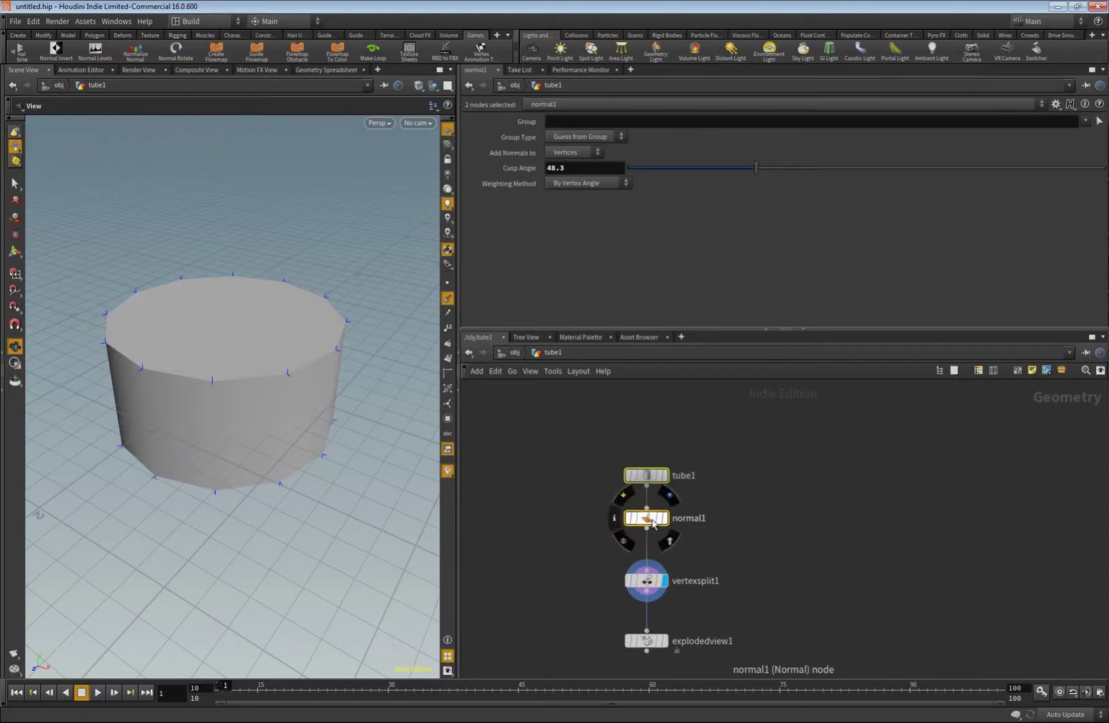
{"action": "left_click_drag", "start_coordinate": [654, 523], "coordinate": [654, 462]}
Insert a UV Layout node on the wire below normal1 and display its output
{"action": "left_click", "coordinate": [647, 495]}
{"action": "key", "text": "Tab"}
{"action": "type", "text": "u"}
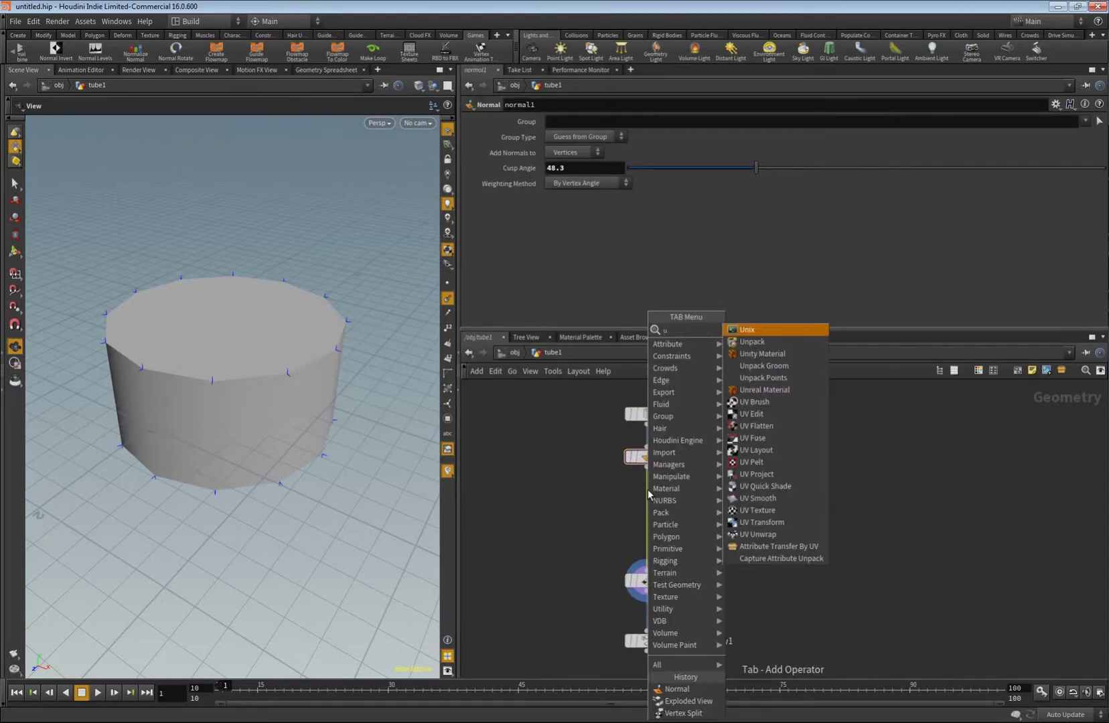
{"action": "type", "text": "vl"}
{"action": "key", "text": "Return"}
{"action": "left_click", "coordinate": [647, 497]}
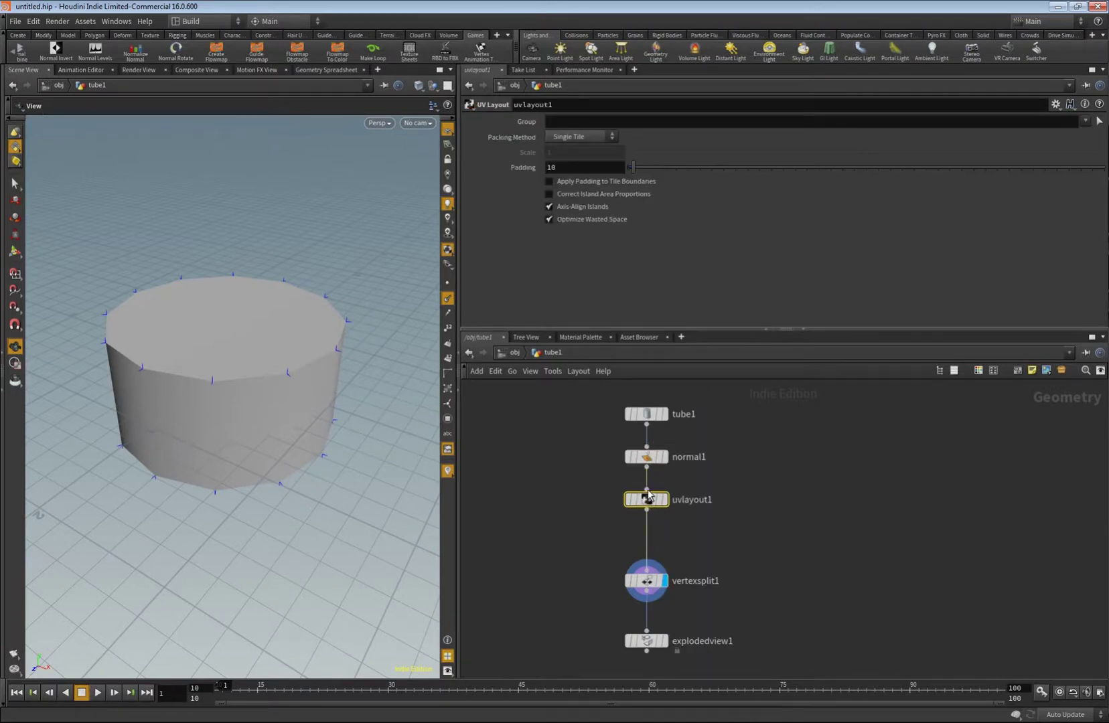
{"action": "left_click", "coordinate": [665, 500]}
{"action": "mouse_move", "coordinate": [651, 504]}
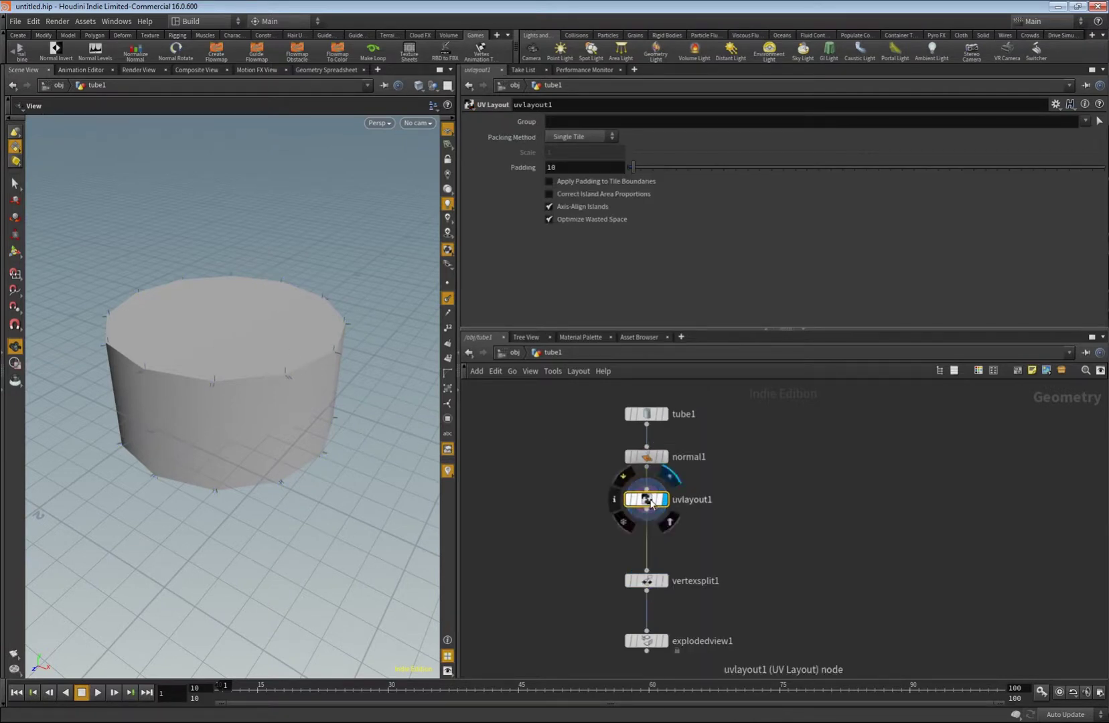
{"action": "left_click_drag", "start_coordinate": [651, 503], "coordinate": [651, 508]}
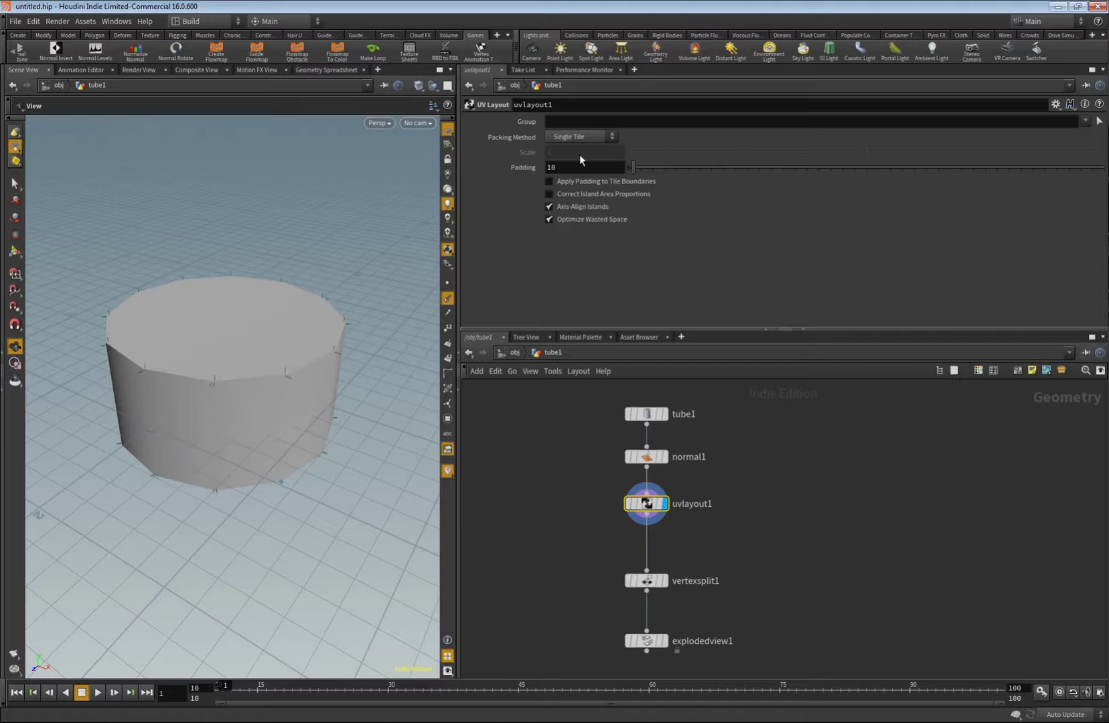
Change vertexsplit1's Attribute from N to uv
{"action": "left_click", "coordinate": [644, 580]}
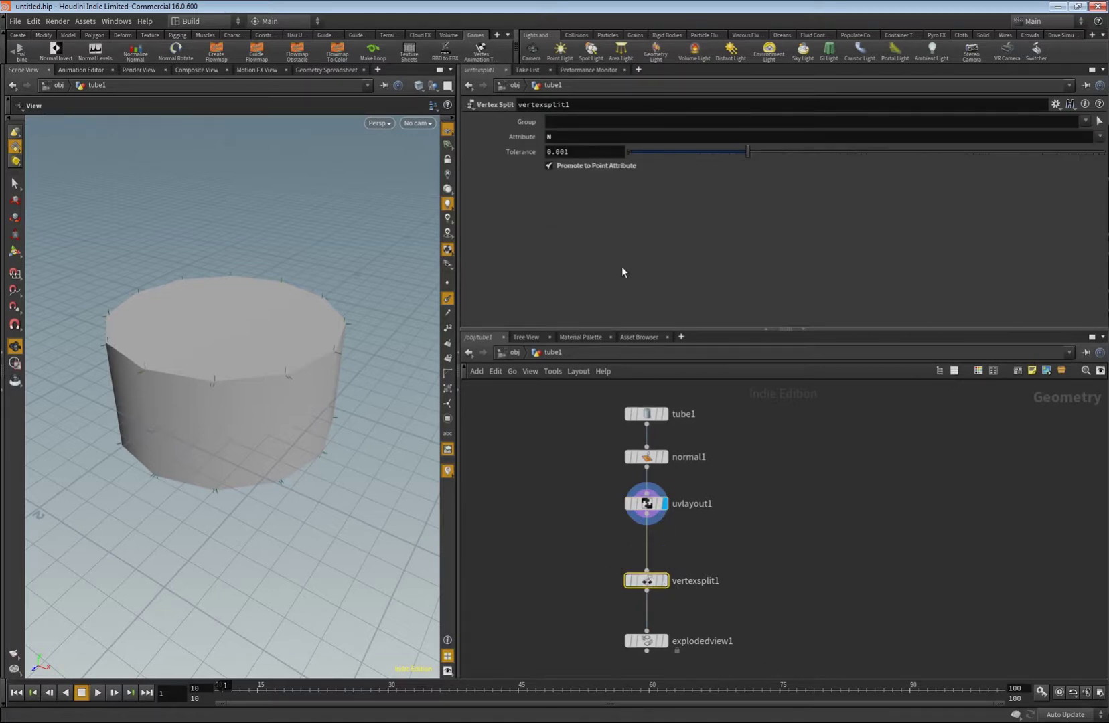
{"action": "type", "text": "uv"}
{"action": "key", "text": "Return"}
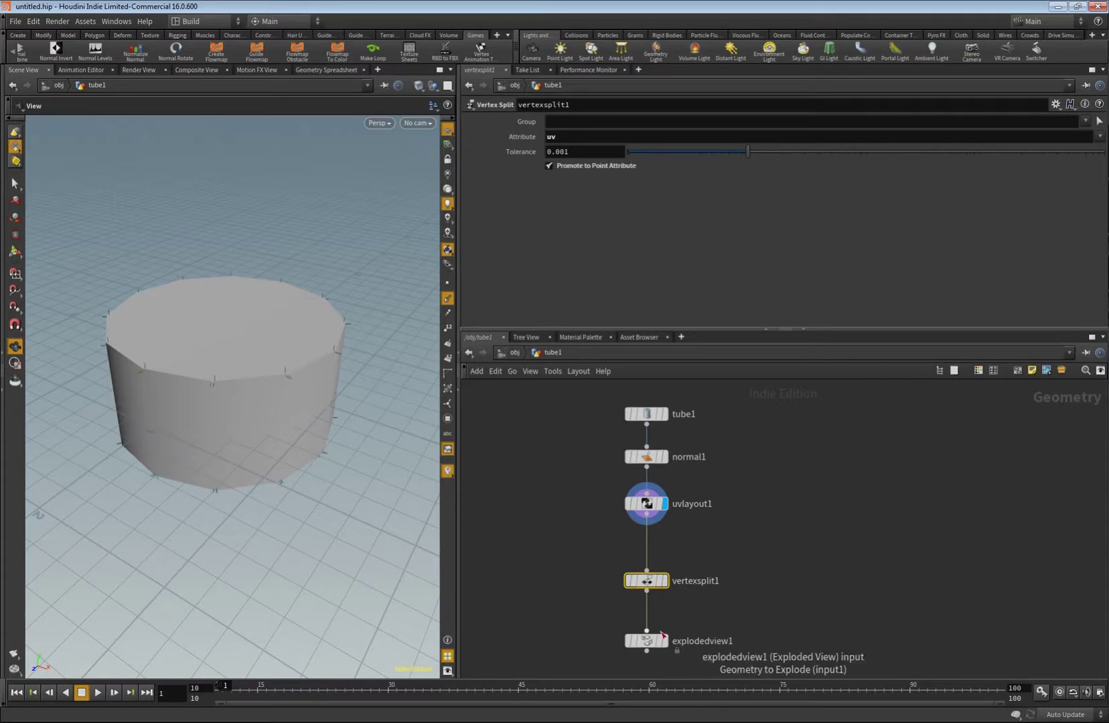
Move uvlayout1 down between normal1 and vertexsplit1
{"action": "mouse_move", "coordinate": [665, 643]}
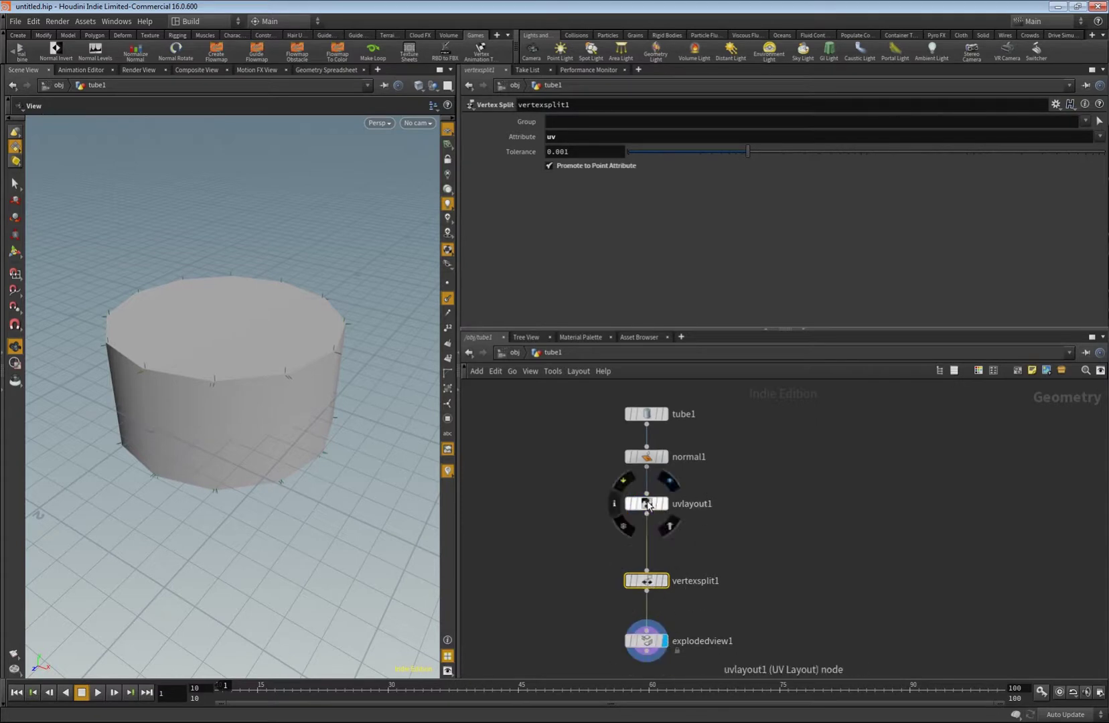
{"action": "left_click", "coordinate": [647, 506]}
{"action": "left_click_drag", "start_coordinate": [647, 507], "coordinate": [647, 526]}
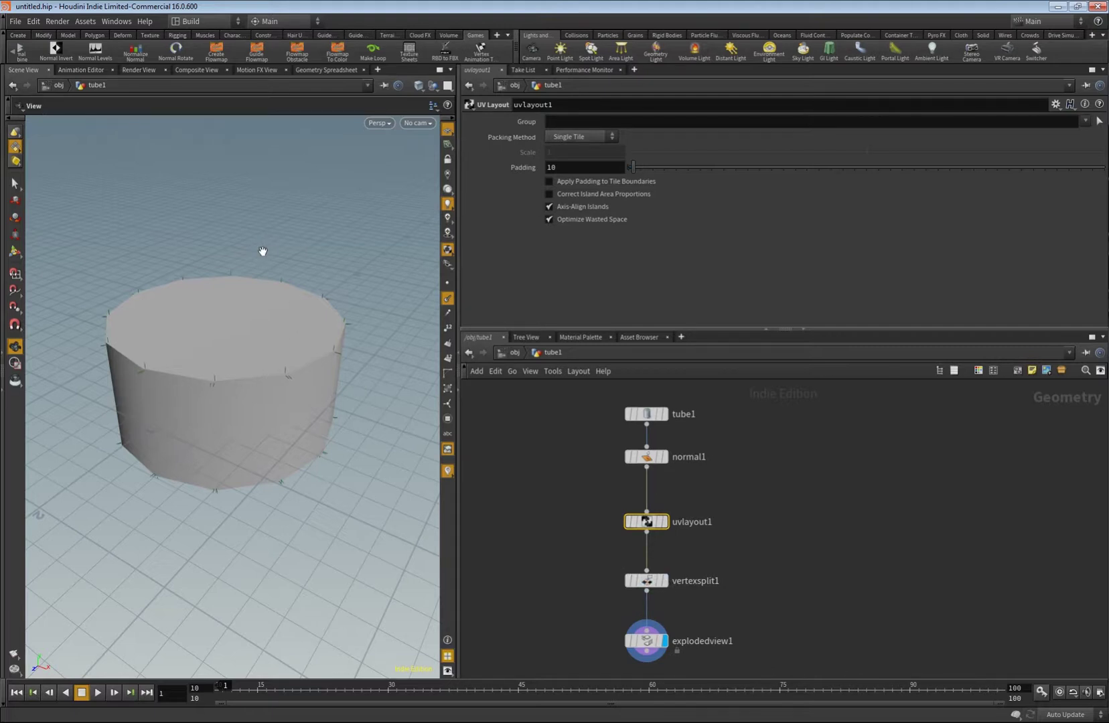
Show uvlayout1's checker UV tile in a side-by-side UV view, then search 'uv' from normal1's output
{"action": "key", "text": "ctrl+5"}
{"action": "key", "text": "ctrl+3"}
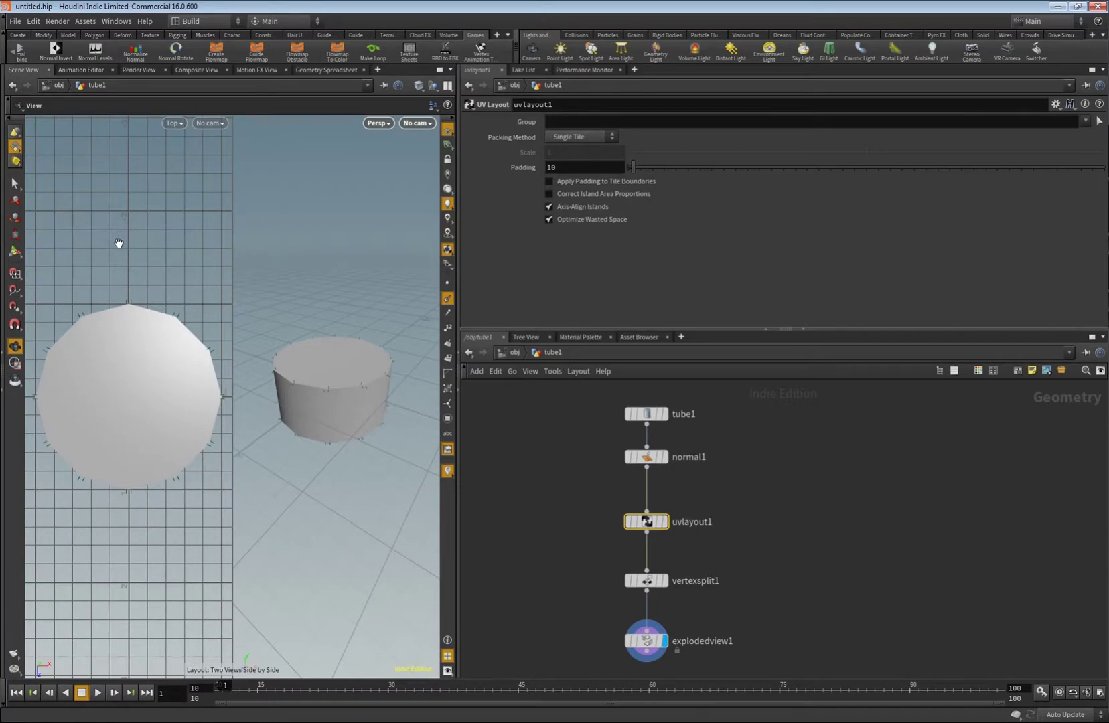
{"action": "key", "text": "space+5"}
{"action": "key", "text": "h"}
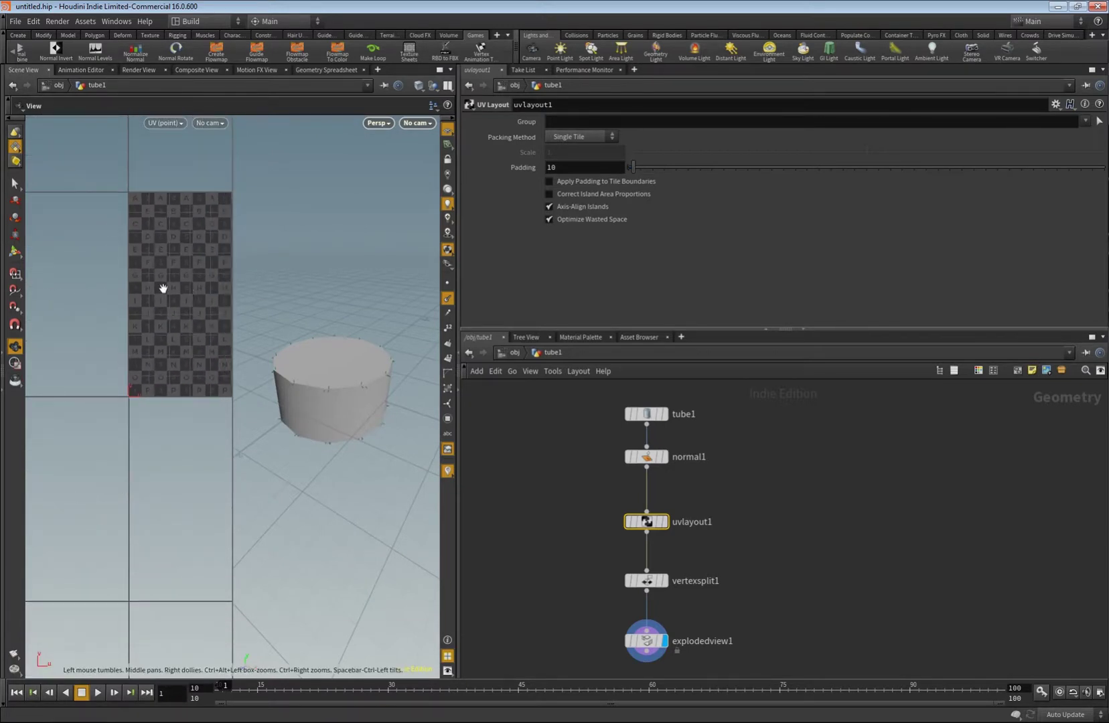
{"action": "left_click", "coordinate": [664, 522]}
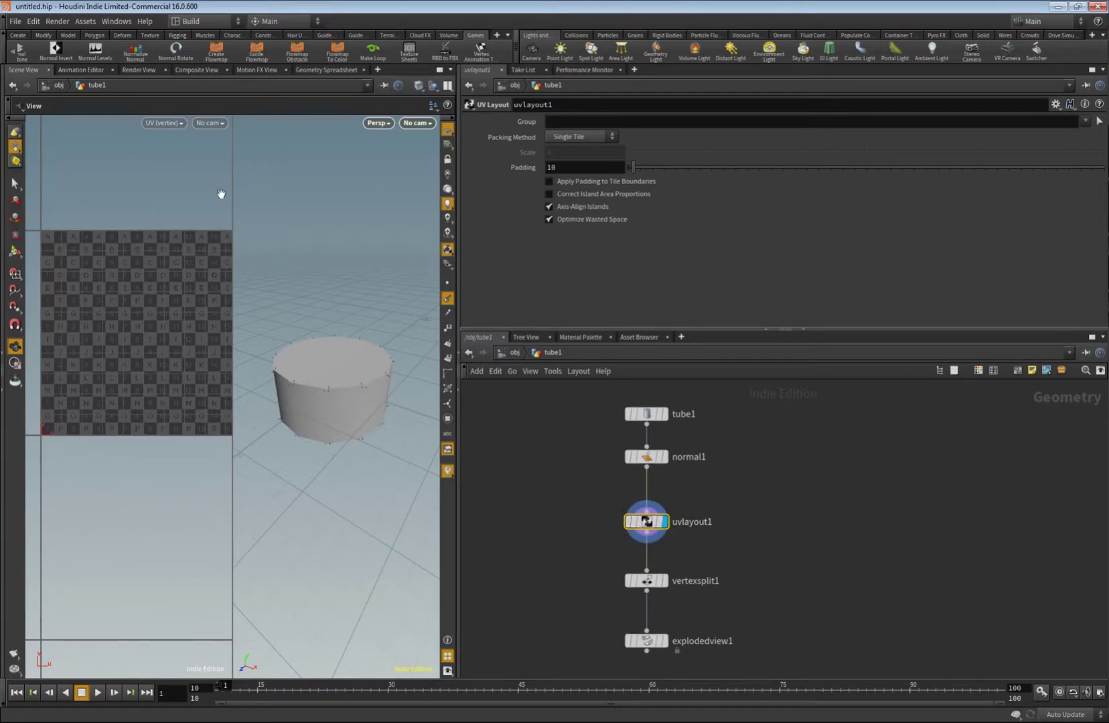
{"action": "key", "text": "h"}
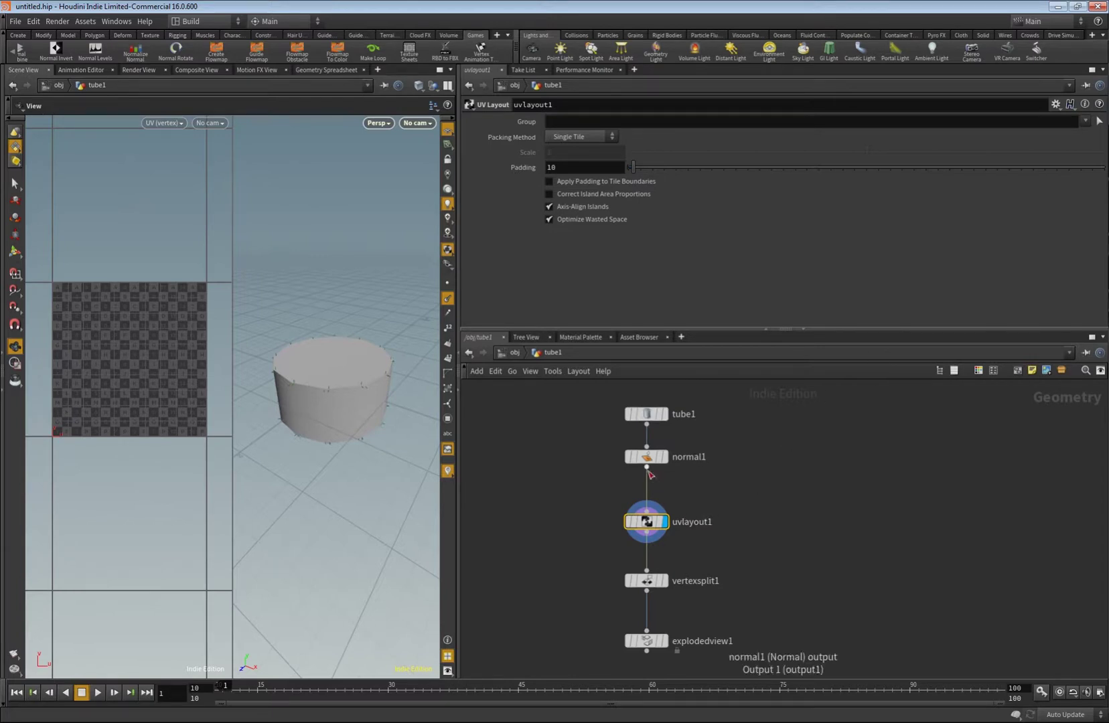
{"action": "left_click_drag", "start_coordinate": [646, 467], "coordinate": [718, 495]}
{"action": "type", "text": "uv"}
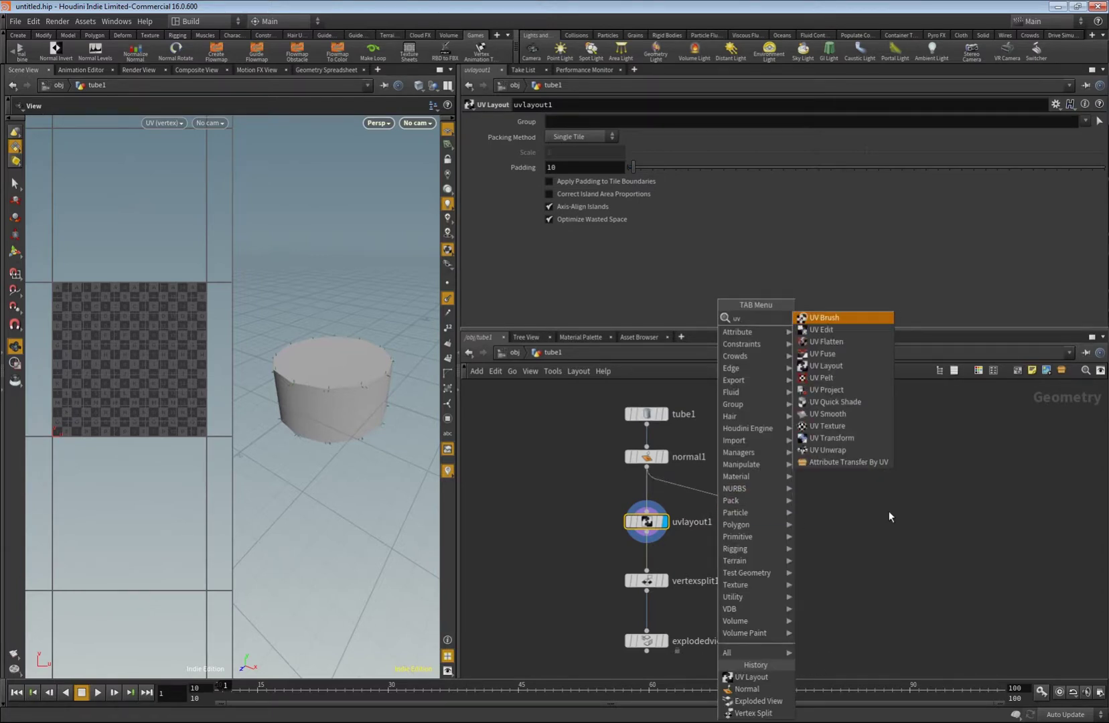
Add a UV Unwrap node, wire it into vertexsplit1, and delete uvlayout1
{"action": "left_click", "coordinate": [845, 449]}
{"action": "left_click", "coordinate": [736, 502]}
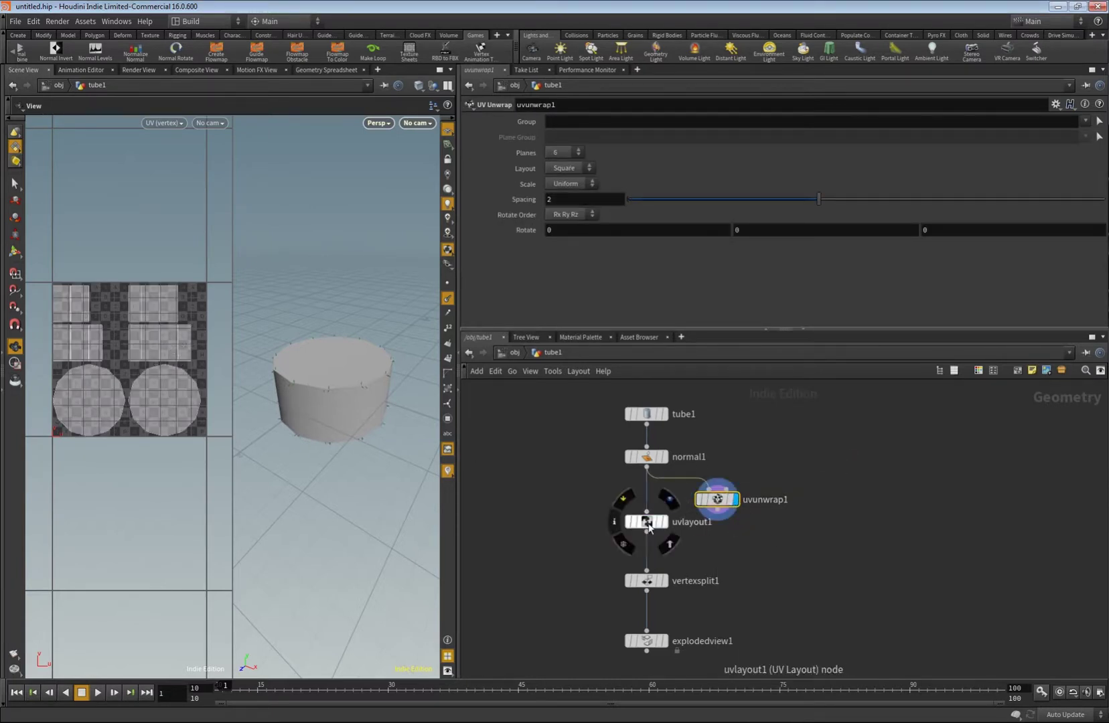
{"action": "left_click_drag", "start_coordinate": [716, 512], "coordinate": [655, 560]}
{"action": "left_click", "coordinate": [655, 562]}
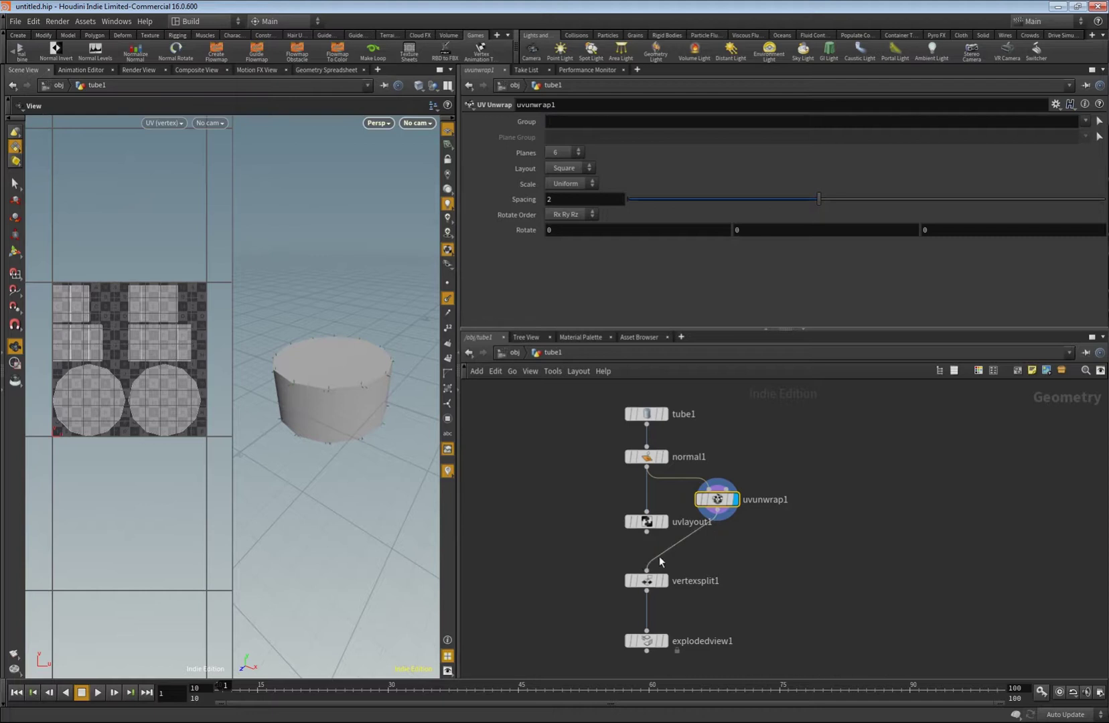
{"action": "left_click", "coordinate": [643, 522]}
{"action": "key", "text": "Delete"}
{"action": "left_click_drag", "start_coordinate": [727, 502], "coordinate": [656, 521]}
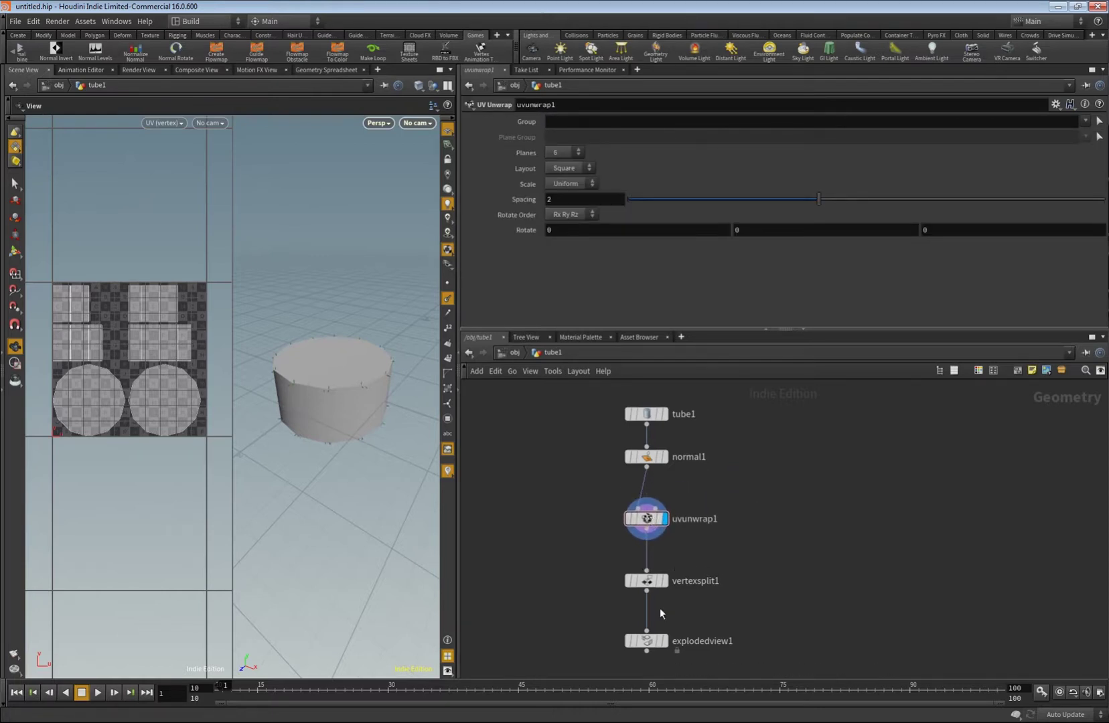
Display the exploded view from the side and inspect vertexsplit1's and uvunwrap1's point info
{"action": "left_click", "coordinate": [664, 641]}
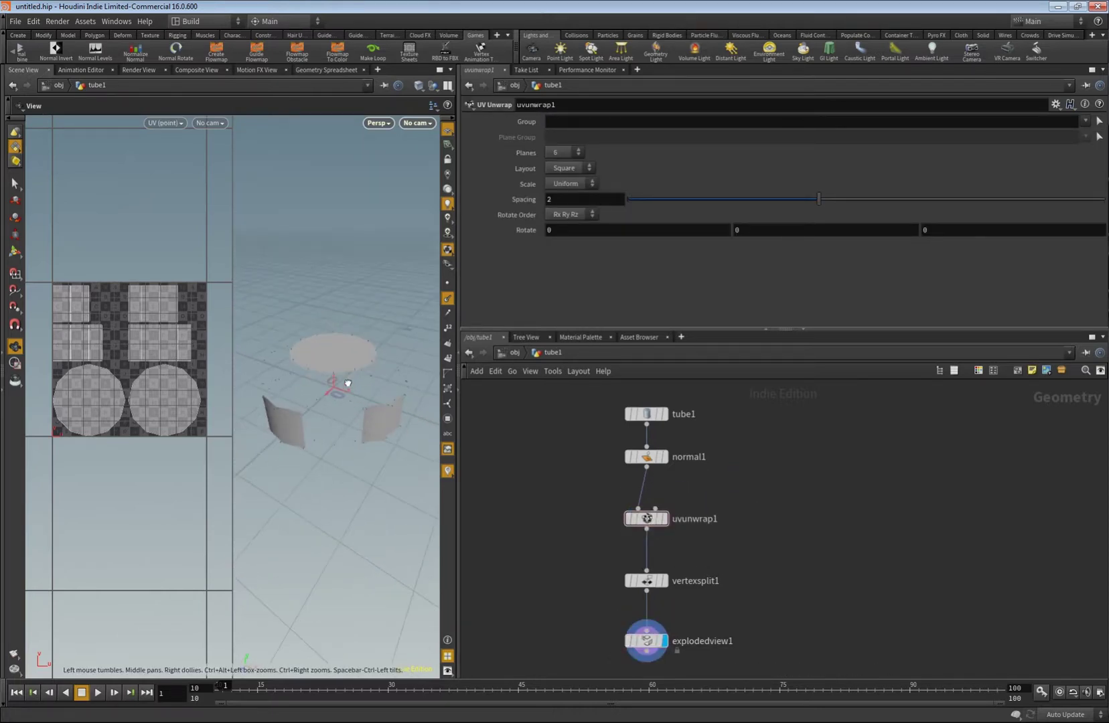
{"action": "left_click_drag", "start_coordinate": [342, 403], "coordinate": [416, 452]}
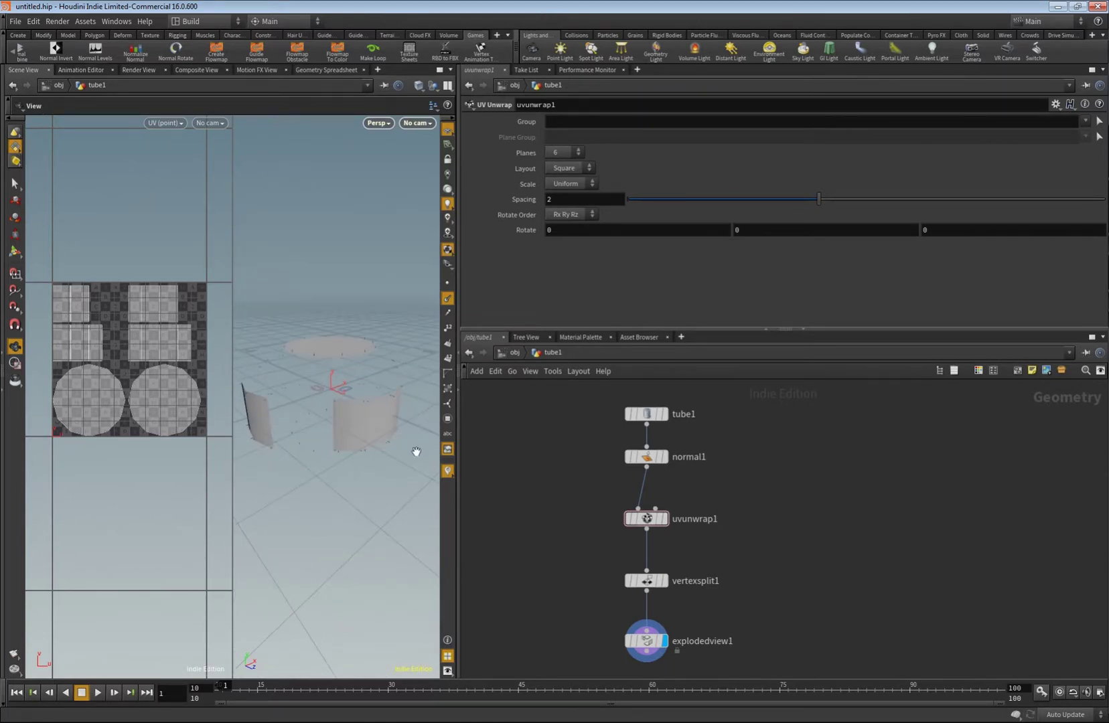
{"action": "mouse_move", "coordinate": [650, 584]}
{"action": "middle_click", "coordinate": [651, 584]}
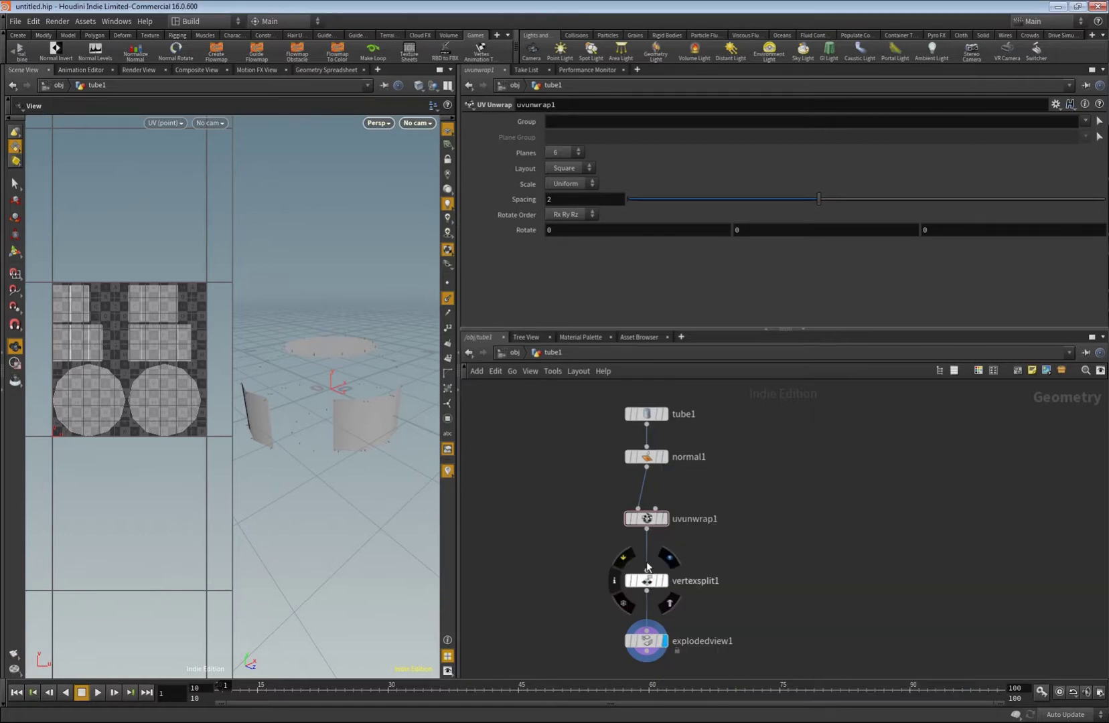
{"action": "middle_click", "coordinate": [648, 520]}
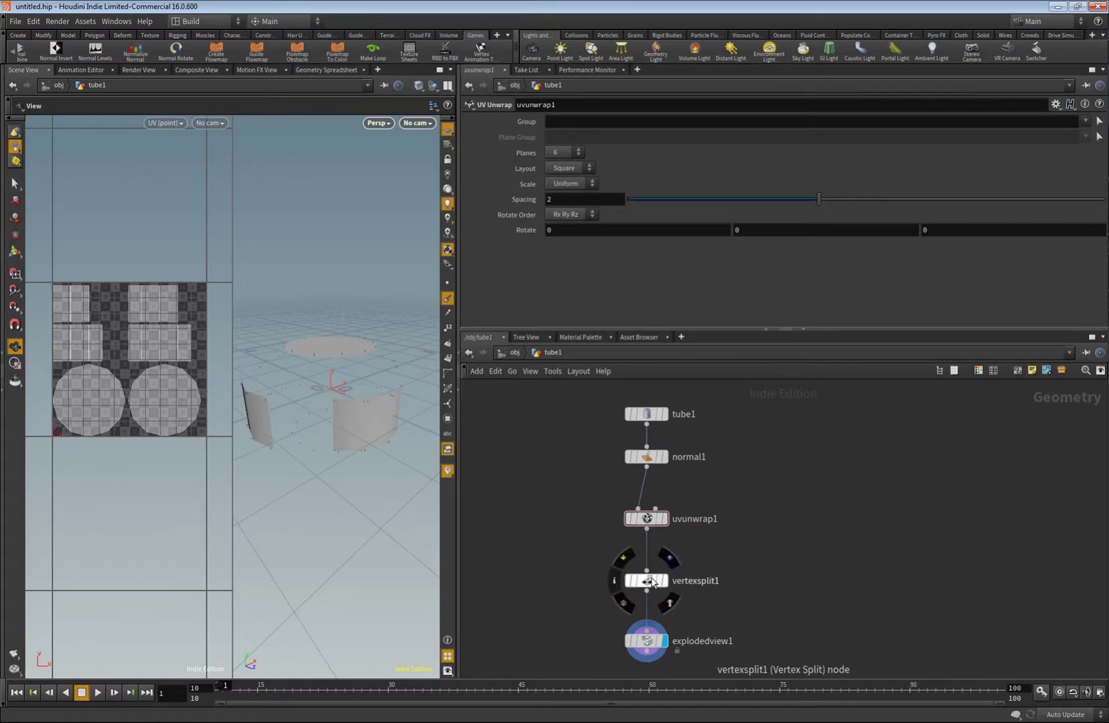
{"action": "scroll", "coordinate": [685, 568], "scroll_direction": "up", "scroll_amount": 2}
Move vertexsplit1 and explodedview1 up into a compact column under uvunwrap1
{"action": "left_click", "coordinate": [657, 593]}
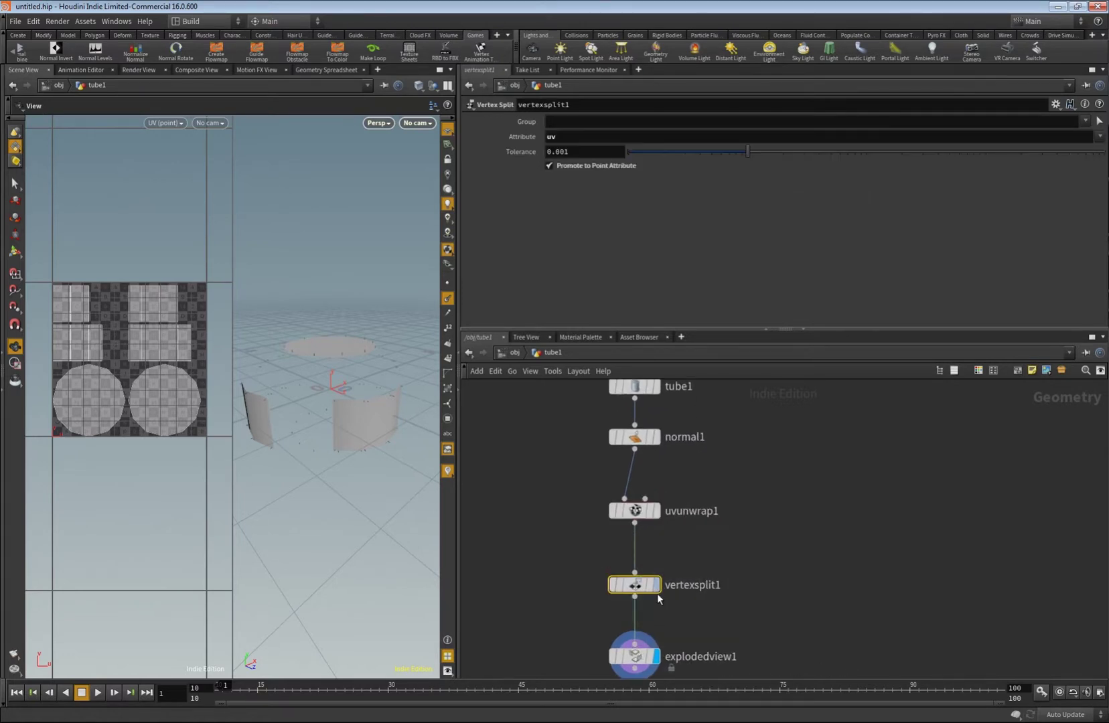
{"action": "left_click_drag", "start_coordinate": [649, 588], "coordinate": [650, 561]}
{"action": "left_click_drag", "start_coordinate": [639, 662], "coordinate": [640, 621]}
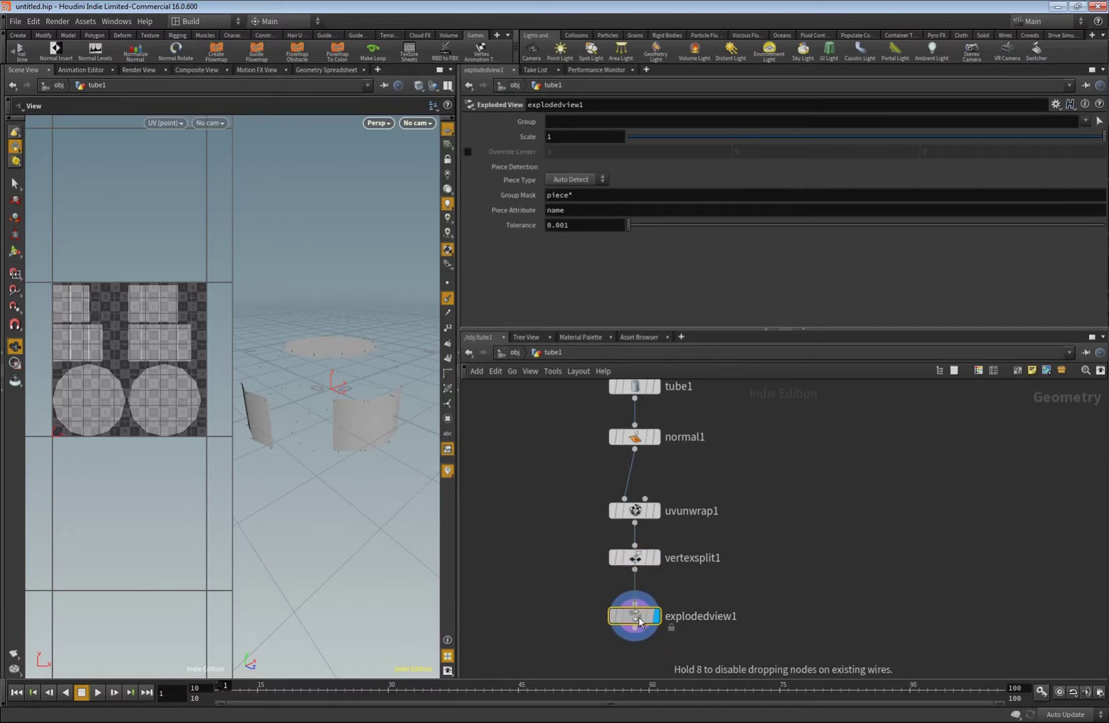
{"action": "left_click", "coordinate": [635, 557], "text": "shift"}
{"action": "left_click", "coordinate": [635, 511], "text": "shift"}
Centre the chain, make the network pane taller, and select vertexsplit1
{"action": "scroll", "coordinate": [661, 488], "scroll_direction": "down", "scroll_amount": 1}
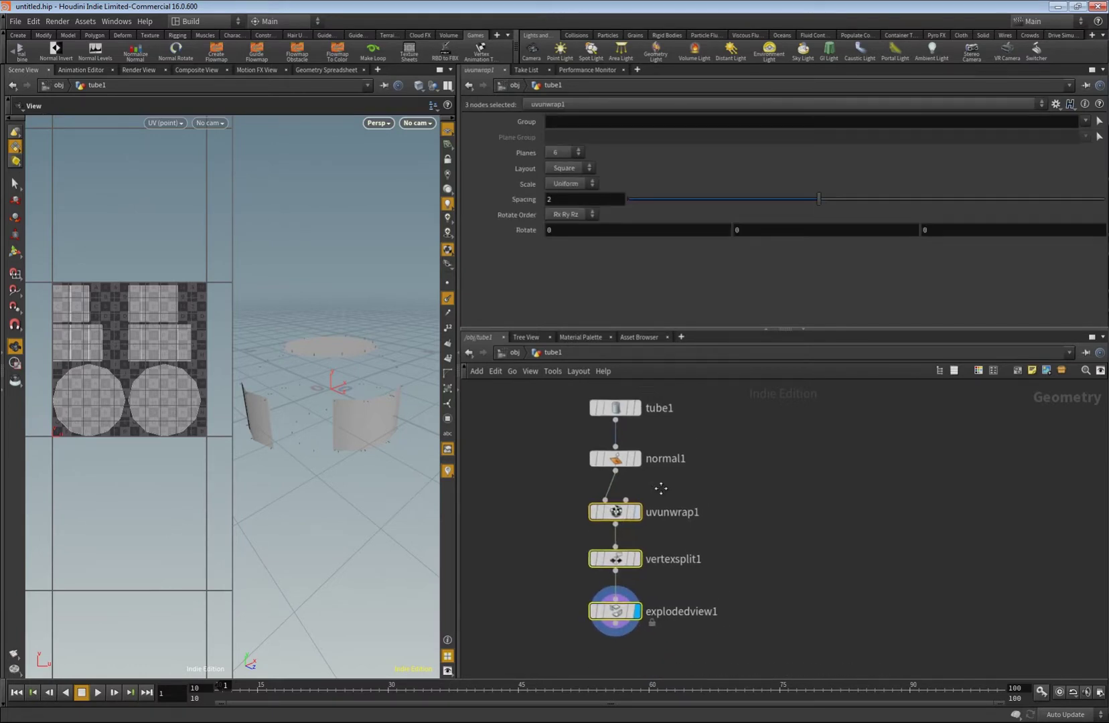
{"action": "middle_click_drag", "start_coordinate": [661, 488], "coordinate": [563, 488]}
{"action": "left_click_drag", "start_coordinate": [739, 328], "coordinate": [739, 243]}
{"action": "scroll", "coordinate": [686, 433], "scroll_direction": "up", "scroll_amount": 3}
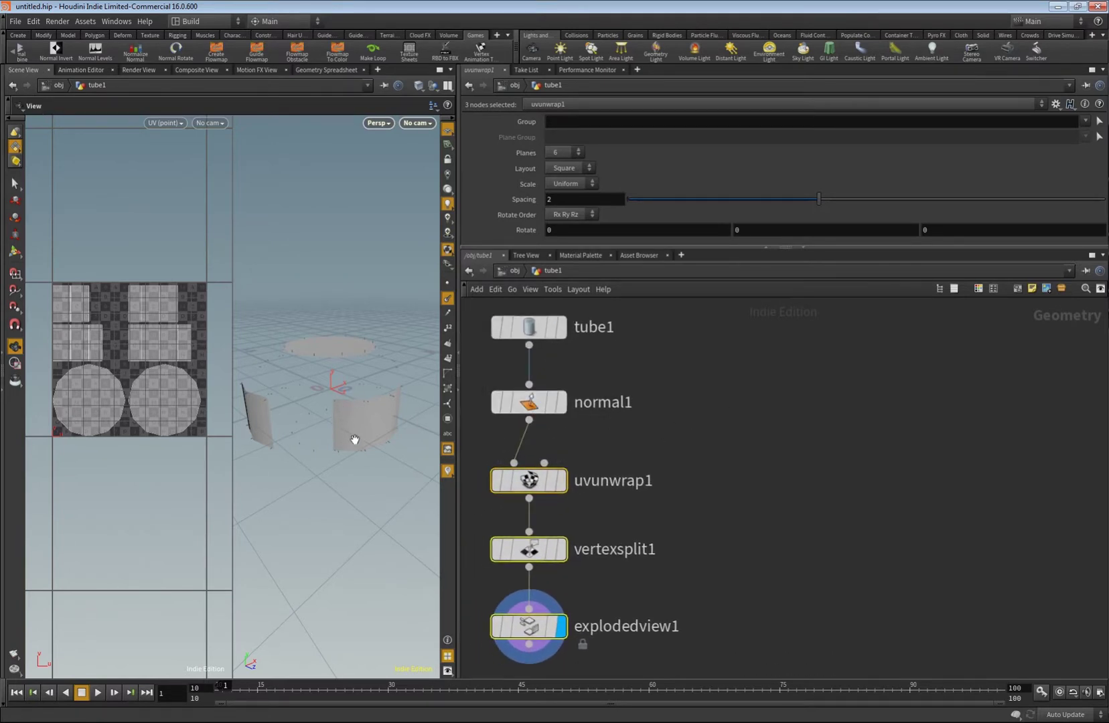
{"action": "mouse_move", "coordinate": [528, 499]}
{"action": "left_click", "coordinate": [535, 553]}
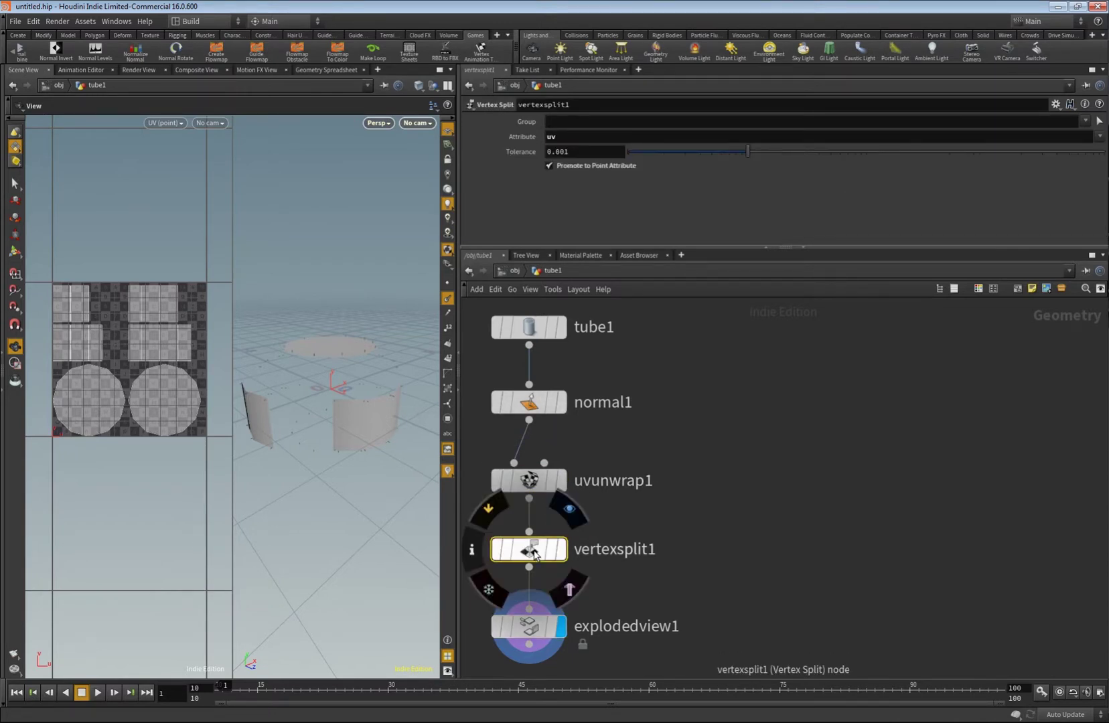
{"action": "right_click", "coordinate": [535, 554]}
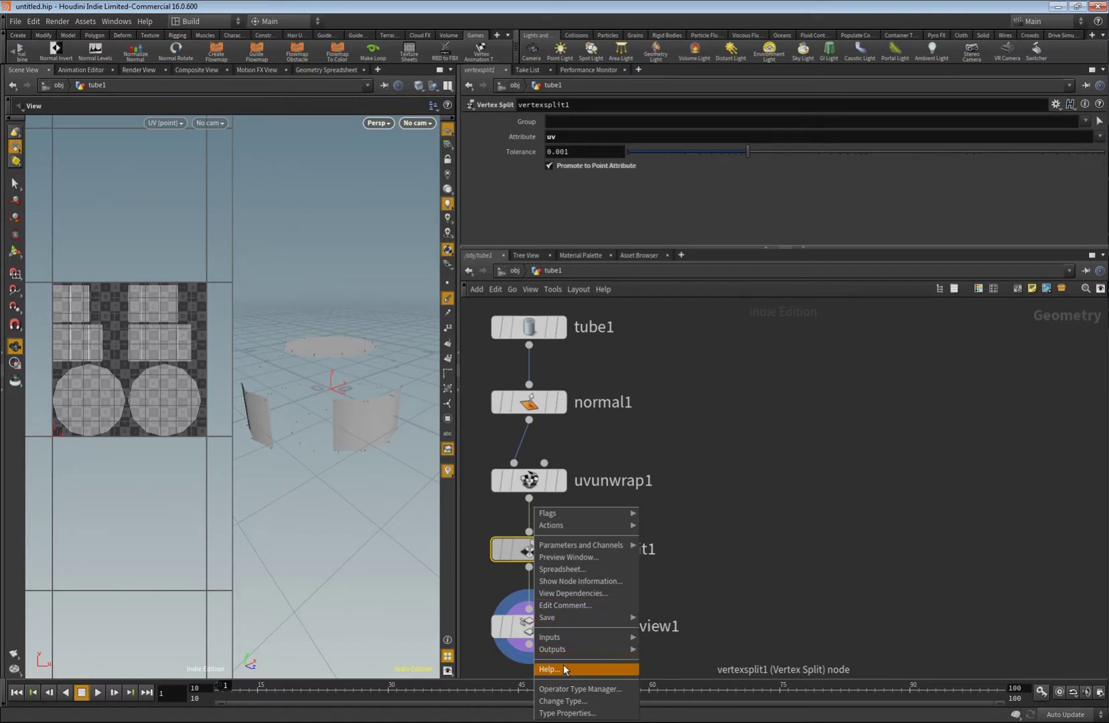
{"action": "key", "text": "Return"}
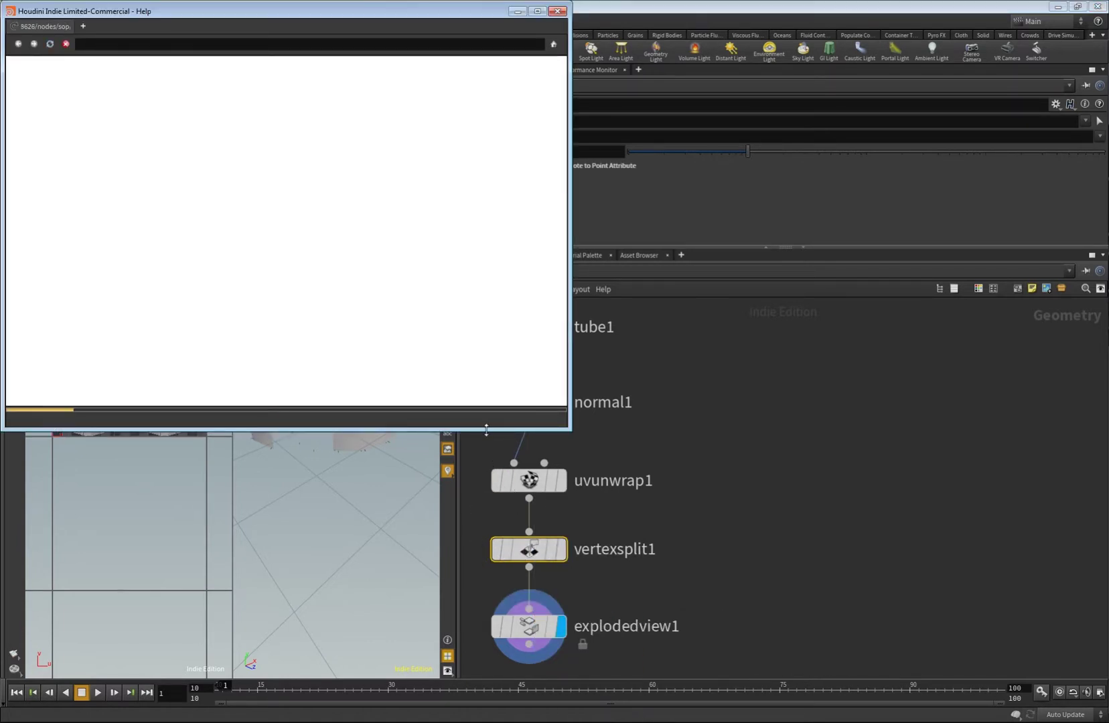
{"action": "left_click_drag", "start_coordinate": [486, 429], "coordinate": [487, 530]}
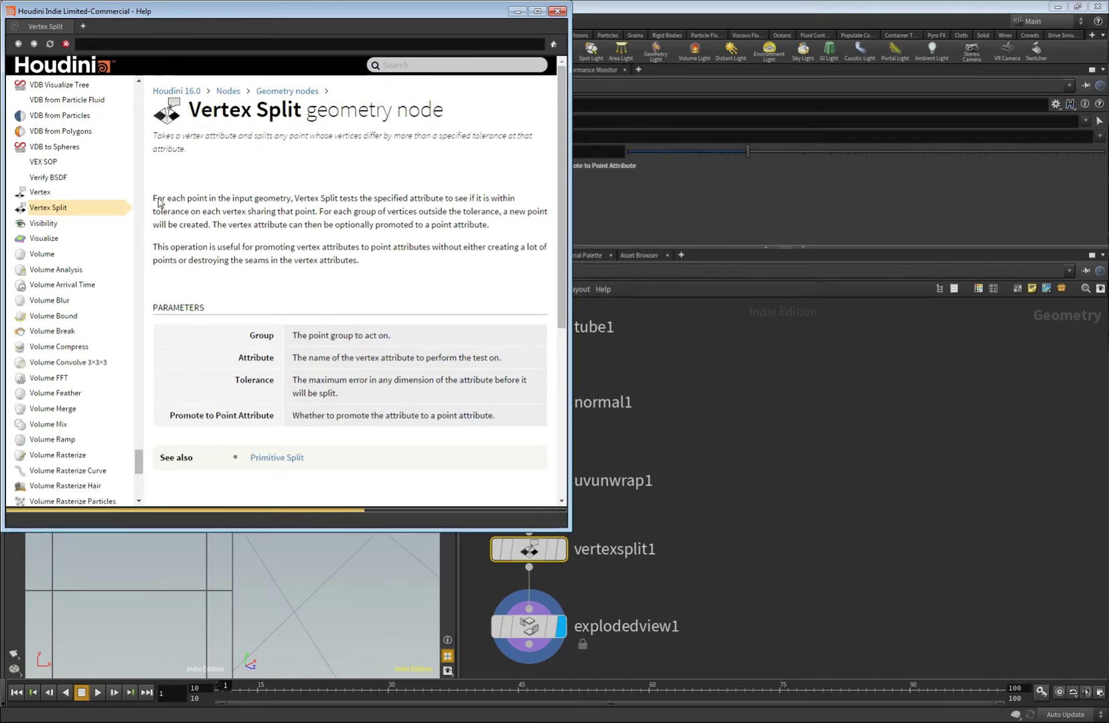
{"action": "left_click_drag", "start_coordinate": [154, 199], "coordinate": [371, 265]}
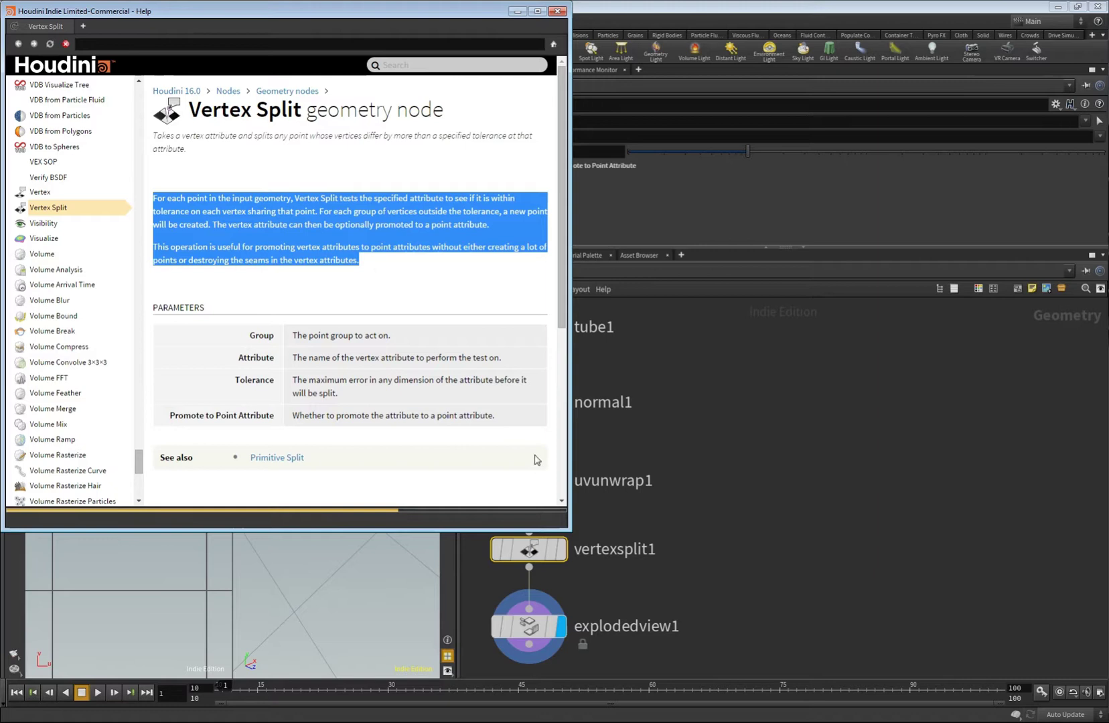
{"action": "mouse_move", "coordinate": [539, 561]}
{"action": "left_click", "coordinate": [472, 272]}
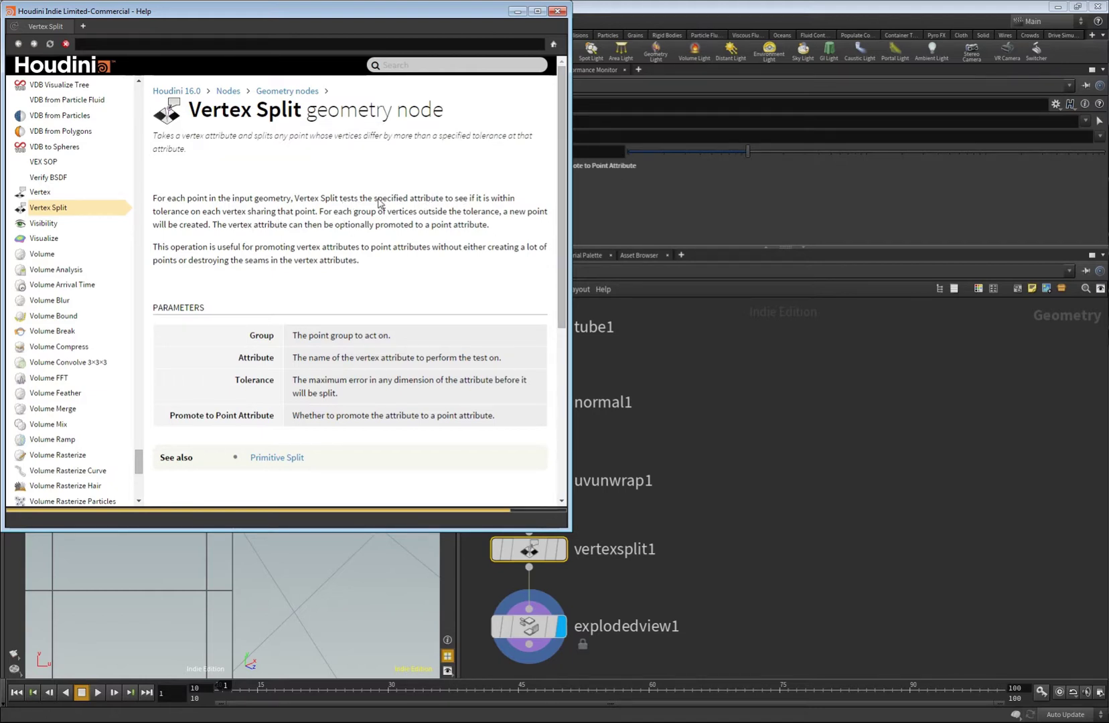
{"action": "left_click", "coordinate": [636, 423]}
{"action": "left_click", "coordinate": [556, 10]}
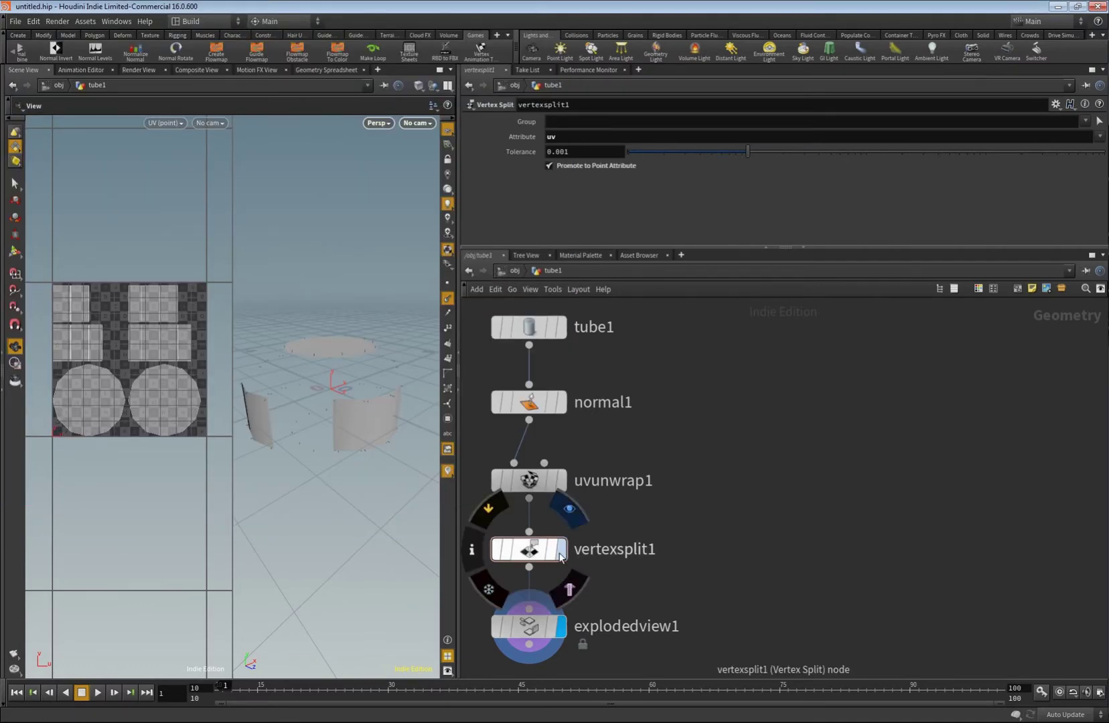
Lower vertexsplit1's Tolerance near zero, bypass uvunwrap1, and redisplay the exploded view
{"action": "left_click_drag", "start_coordinate": [747, 150], "coordinate": [617, 152]}
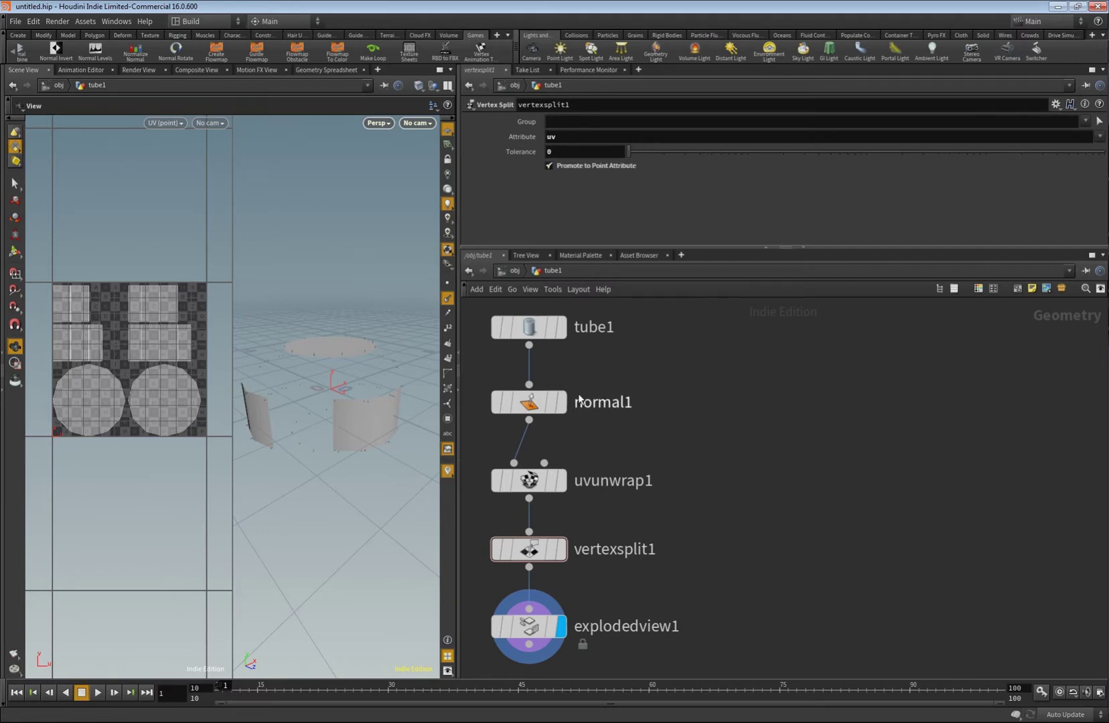
{"action": "left_click", "coordinate": [569, 362]}
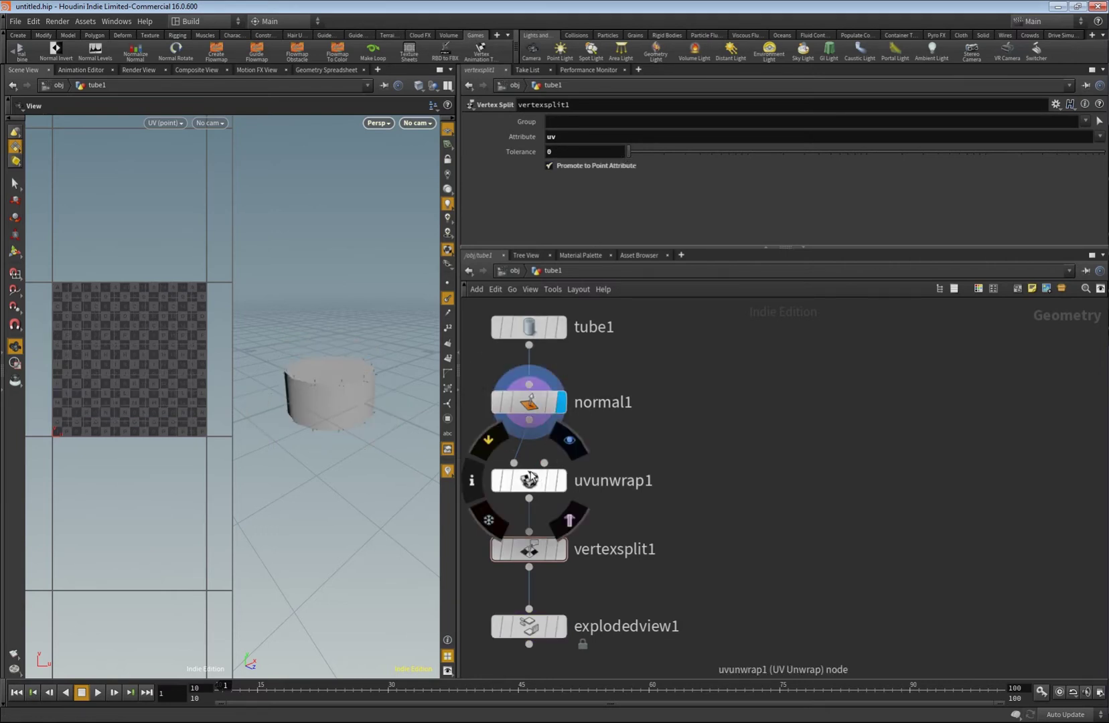
{"action": "left_click", "coordinate": [490, 440]}
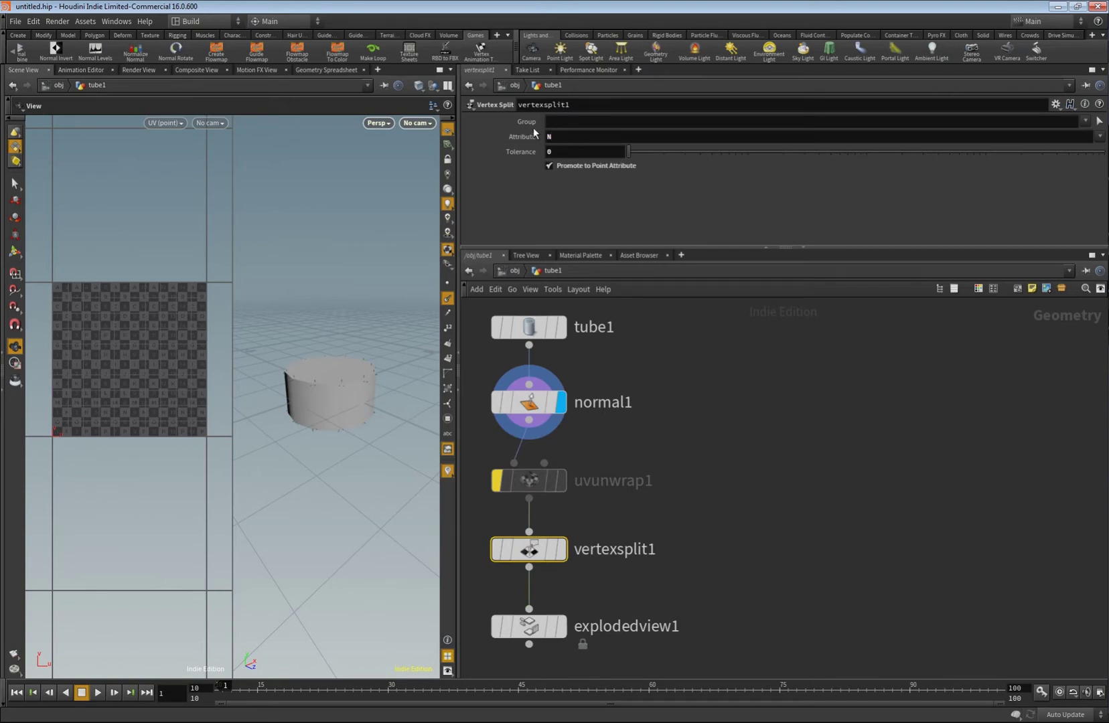
{"action": "left_click", "coordinate": [561, 626]}
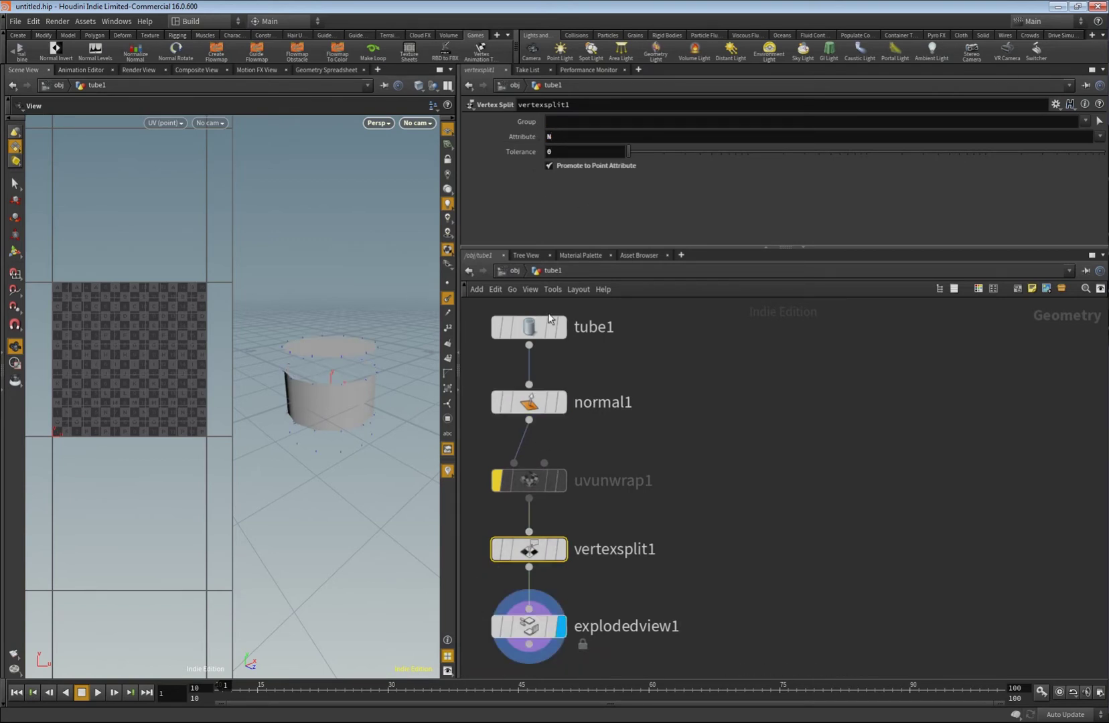
Tune vertexsplit1's Tolerance, settling on 0.000391206
{"action": "left_click_drag", "start_coordinate": [628, 151], "coordinate": [686, 152]}
{"action": "scroll", "coordinate": [362, 412], "scroll_direction": "up", "scroll_amount": 2}
{"action": "left_click", "coordinate": [521, 406]}
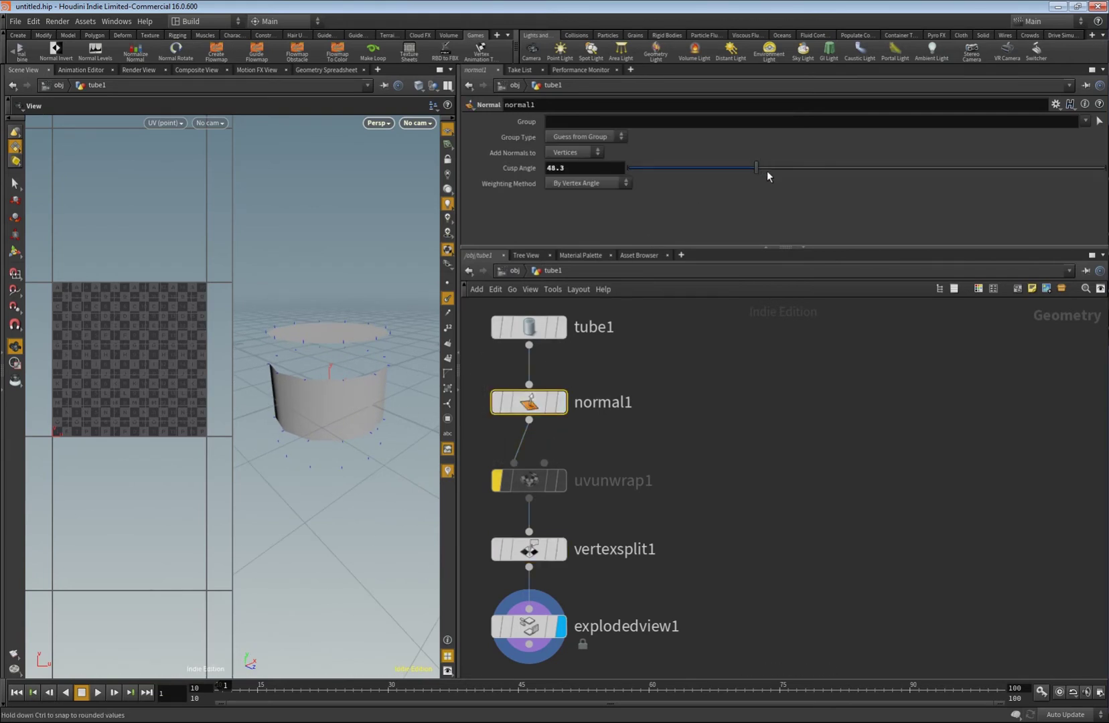
{"action": "left_click", "coordinate": [560, 554]}
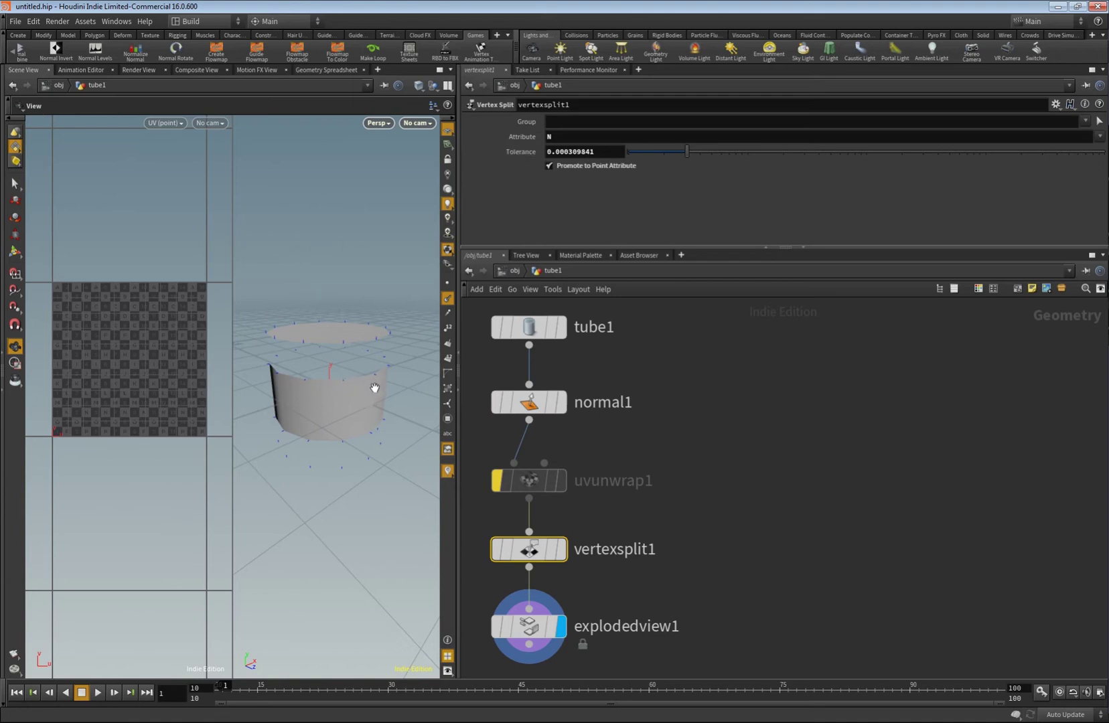
{"action": "mouse_move", "coordinate": [685, 152]}
{"action": "left_mouse_down"}
{"action": "mouse_move", "coordinate": [646, 156]}
{"action": "mouse_move", "coordinate": [925, 149]}
{"action": "mouse_move", "coordinate": [698, 152]}
{"action": "left_mouse_up"}
{"action": "left_click", "coordinate": [602, 165]}
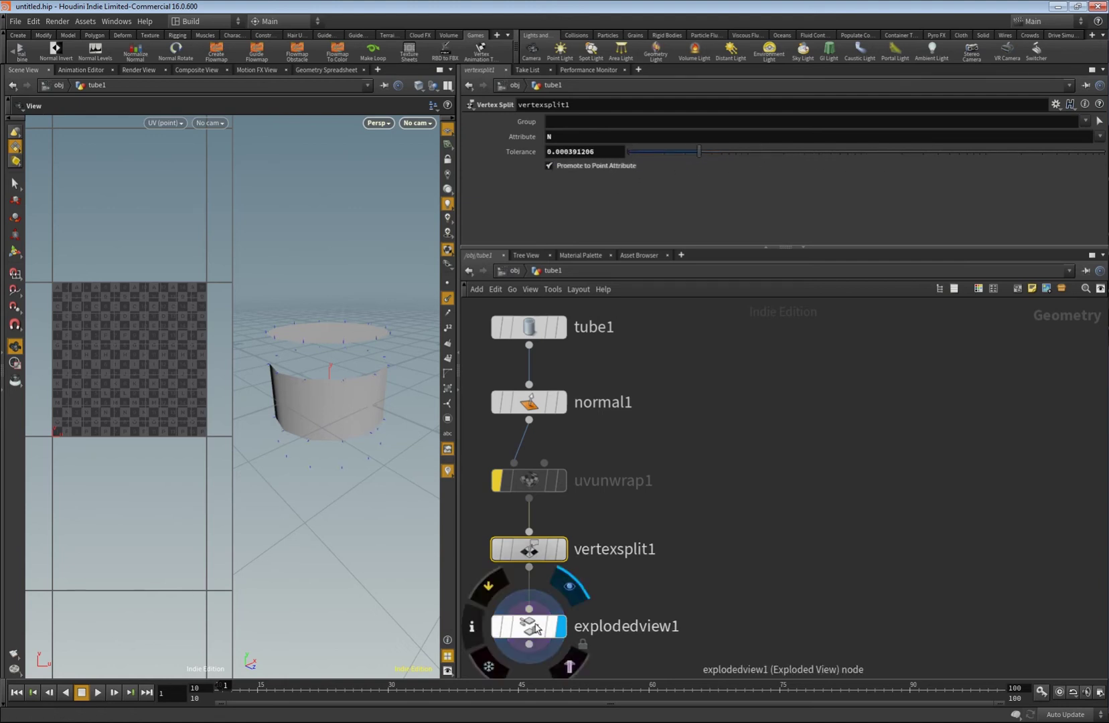
{"action": "mouse_move", "coordinate": [561, 556]}
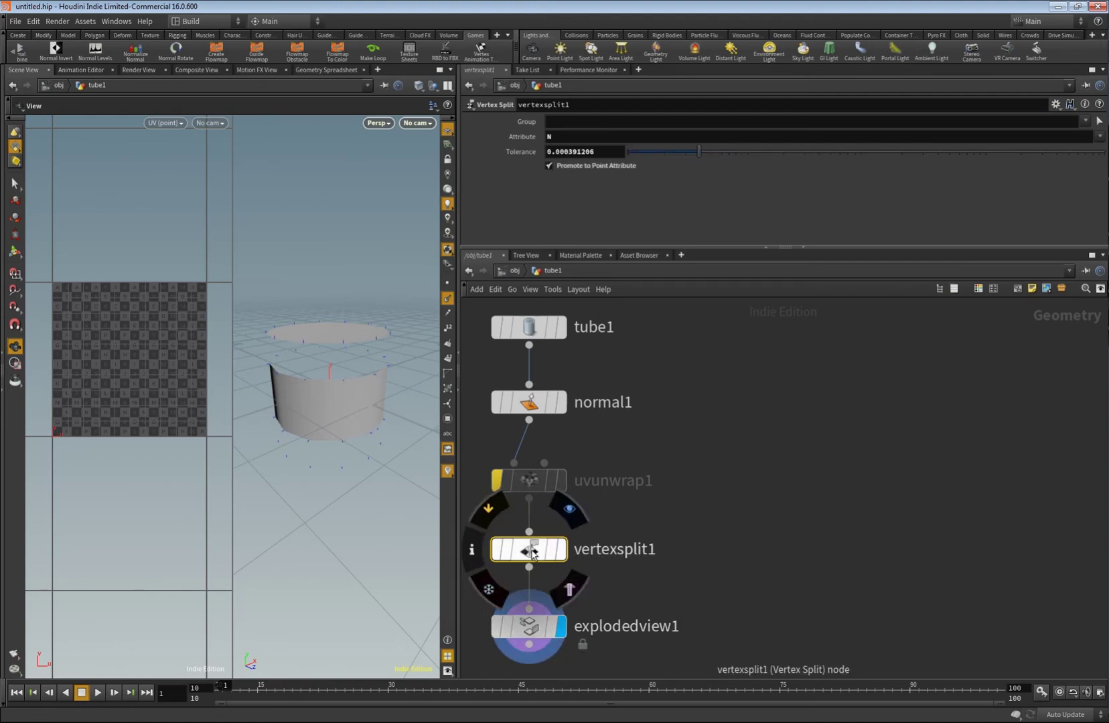
Keep normal1 adding normals to vertices and raise its Cusp Angle to 83.8
{"action": "left_click", "coordinate": [529, 401]}
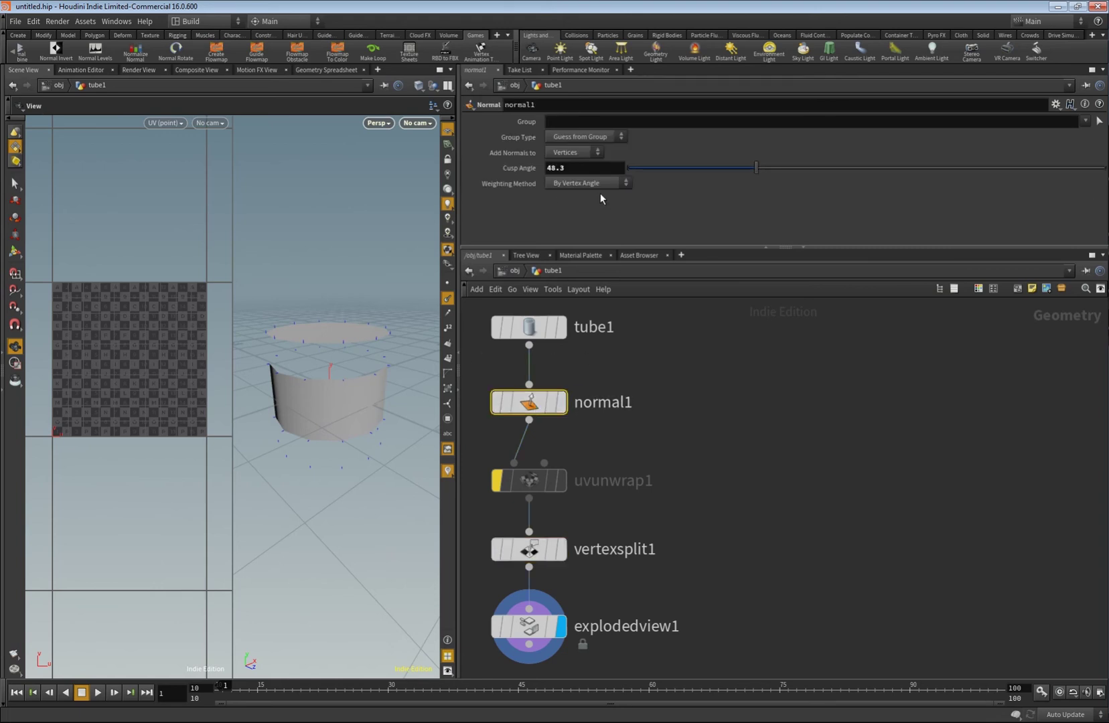
{"action": "left_click", "coordinate": [584, 154]}
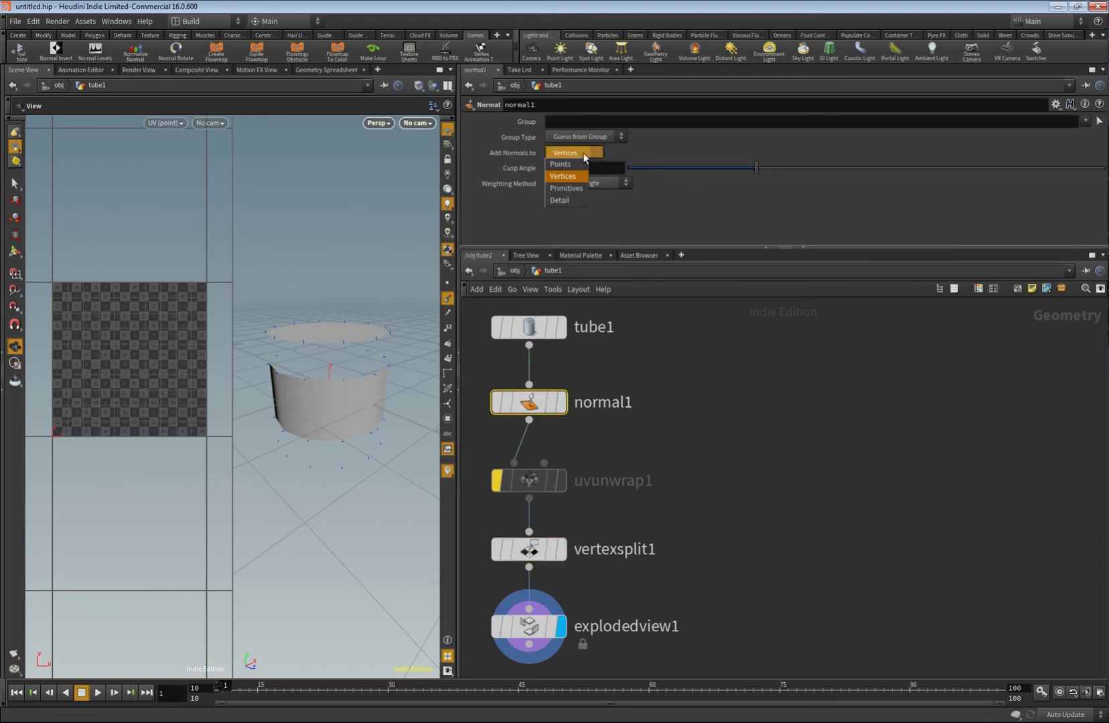
{"action": "left_click", "coordinate": [584, 156]}
{"action": "mouse_move", "coordinate": [771, 168]}
{"action": "left_mouse_down"}
{"action": "mouse_move", "coordinate": [918, 164]}
{"action": "mouse_move", "coordinate": [848, 173]}
{"action": "left_mouse_up"}
Show the exploded view and lower vertexsplit1's Tolerance to 0.000111063
{"action": "left_click", "coordinate": [561, 549]}
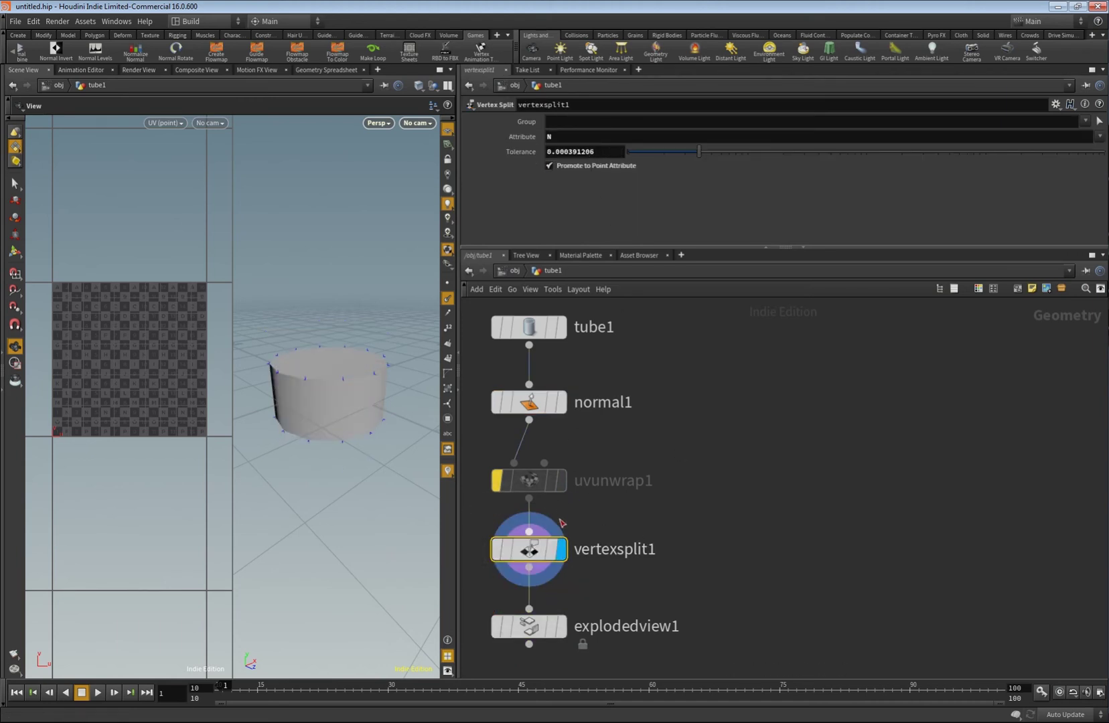
{"action": "left_click", "coordinate": [562, 626]}
{"action": "mouse_move", "coordinate": [648, 152]}
{"action": "left_mouse_down"}
{"action": "mouse_move", "coordinate": [633, 156]}
{"action": "mouse_move", "coordinate": [912, 152]}
{"action": "mouse_move", "coordinate": [670, 153]}
{"action": "left_mouse_up"}
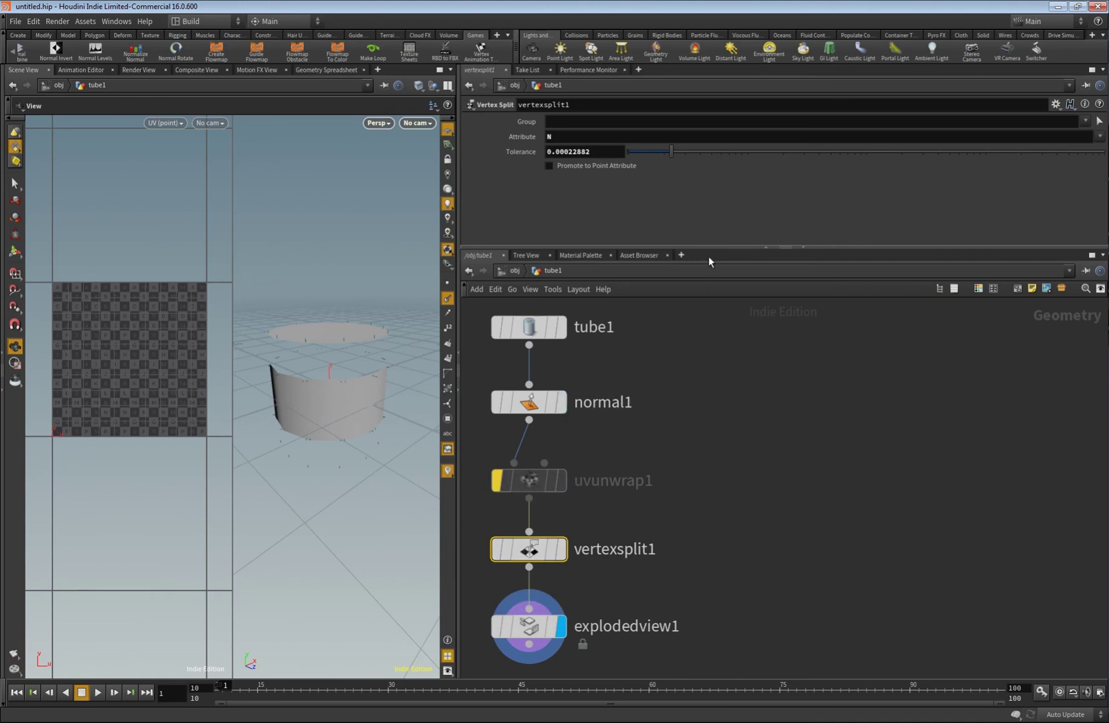
{"action": "left_click_drag", "start_coordinate": [709, 247], "coordinate": [710, 196]}
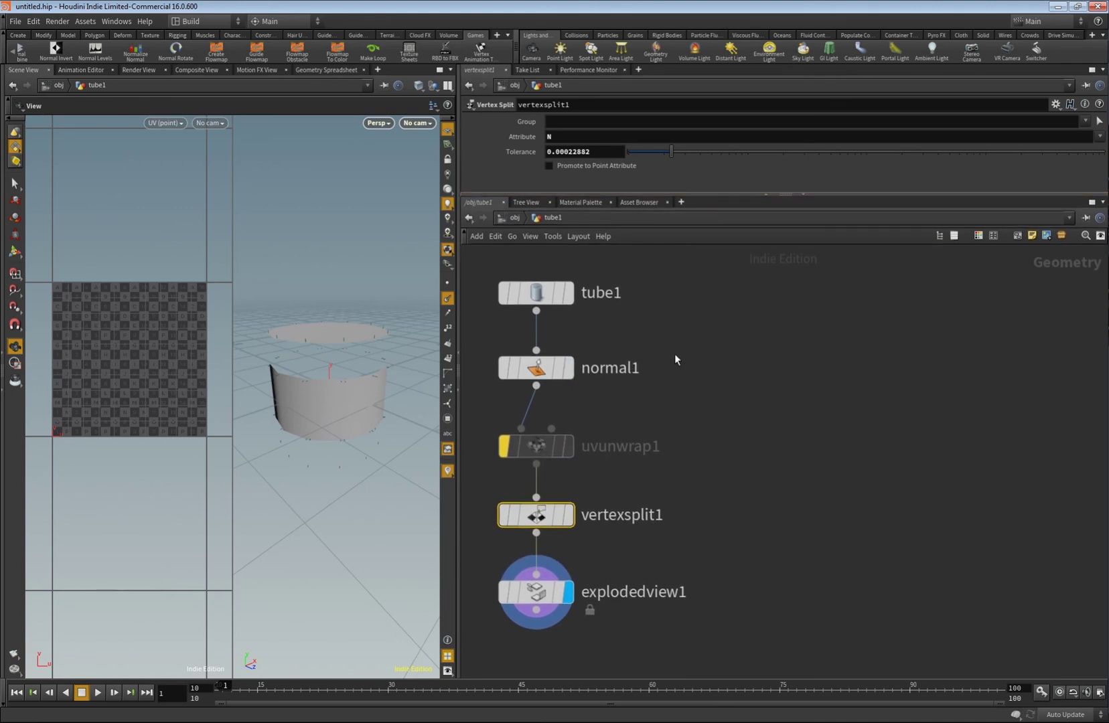